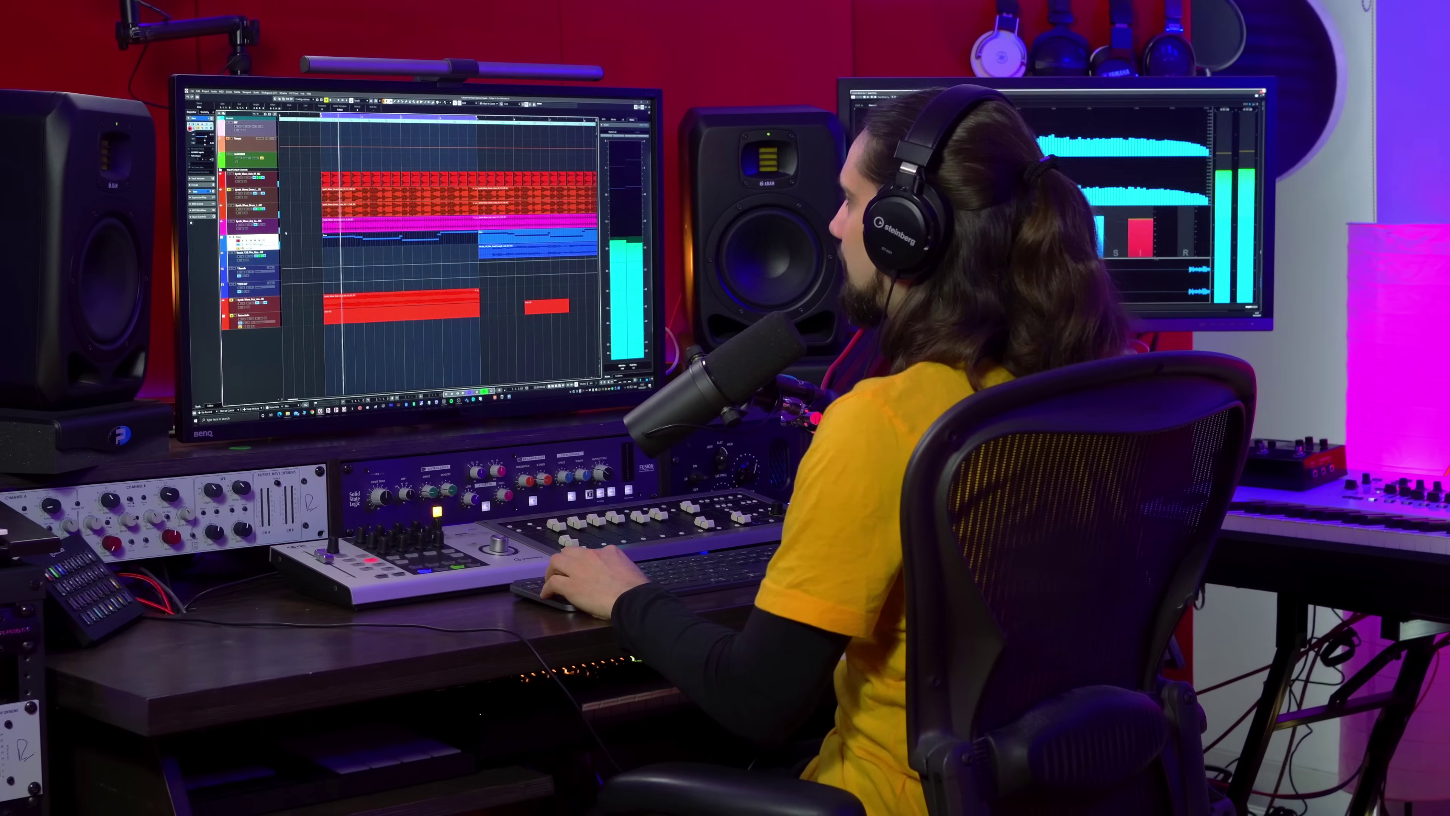
- Move the Bass track up to sit directly under Synth_Wave_Kick_01_NC
left_click_drag(257, 243, 257, 194)
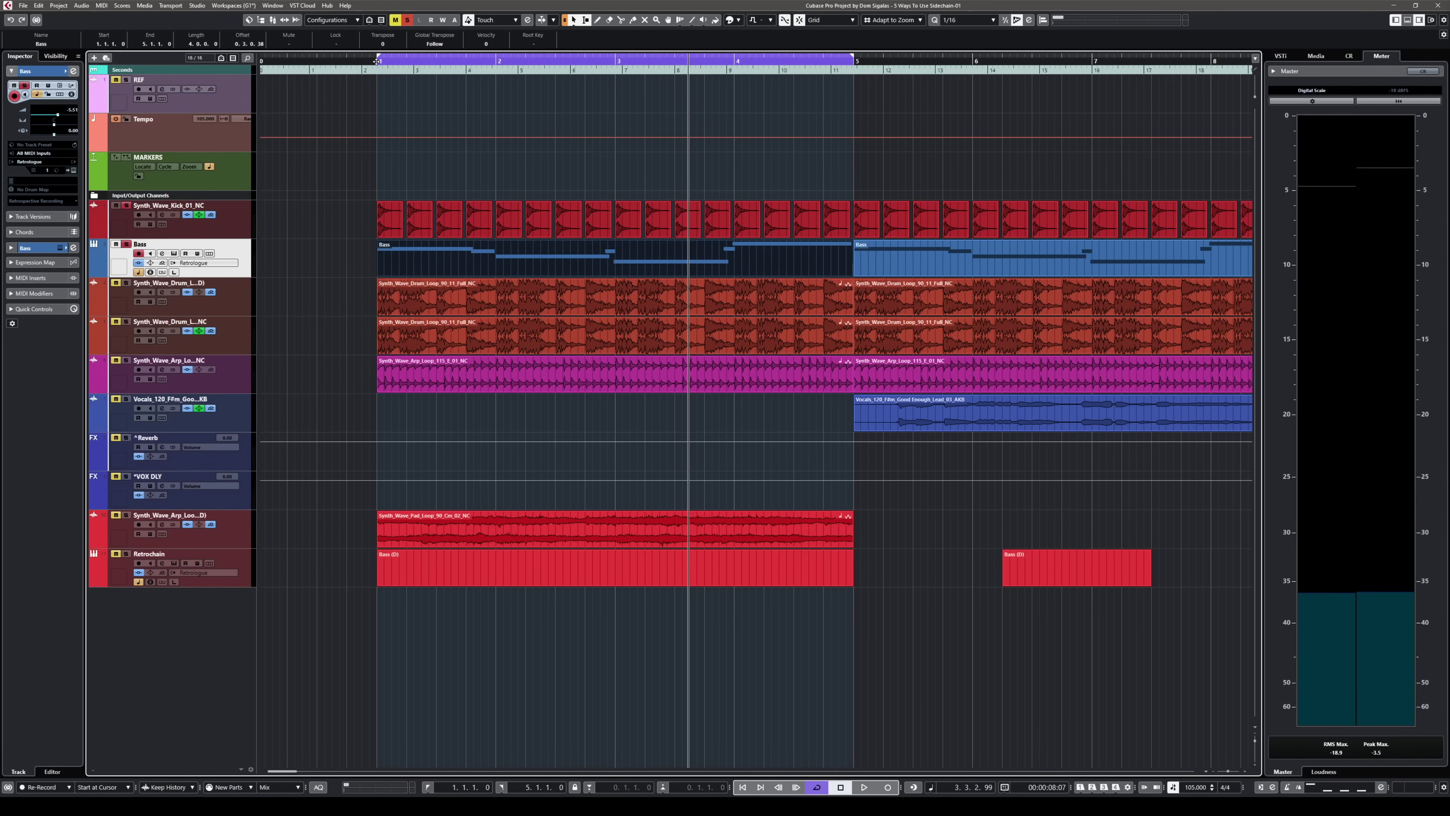
- Start playback of the '5 Ways To Use Sidechain-01' project
key("space")
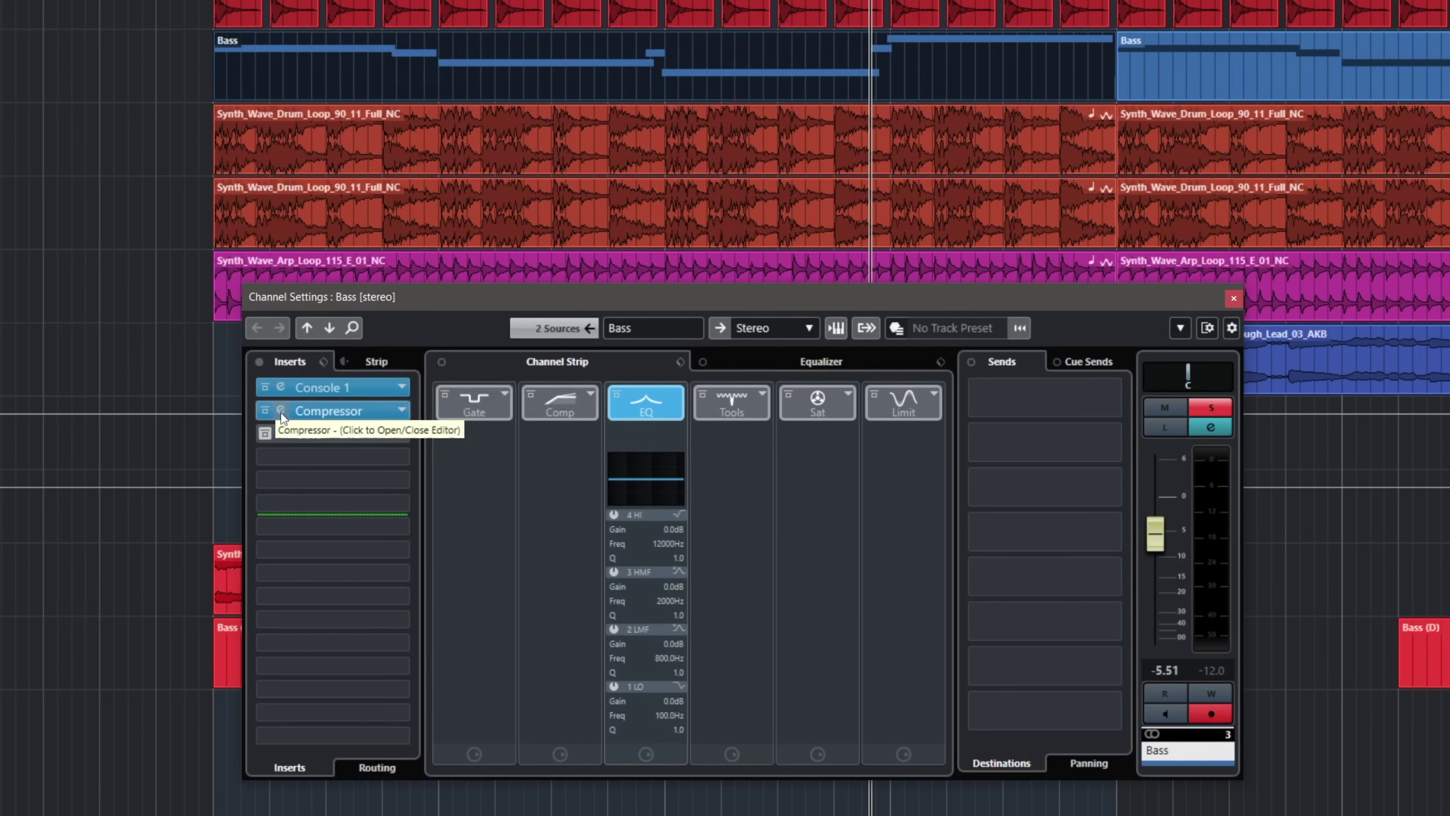
- Open the Bass channel's Compressor insert editor and shift its window left
left_click(388, 436)
left_click_drag(492, 60, 424, 66)
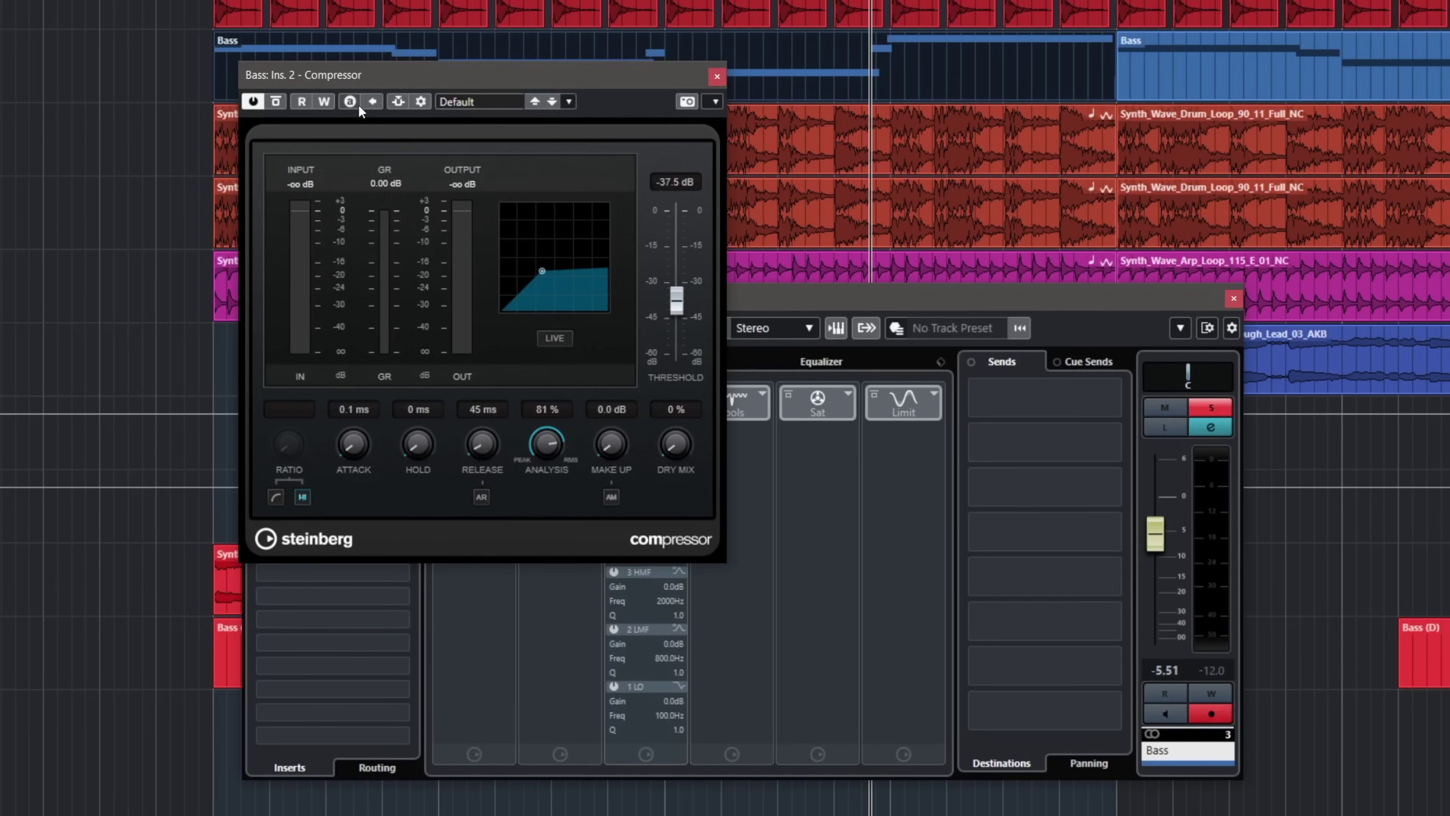
- Add Synth_Wave_Kick_01_NC as the Compressor's side-chain source and toggle its pre/post-fader send
left_click(421, 101)
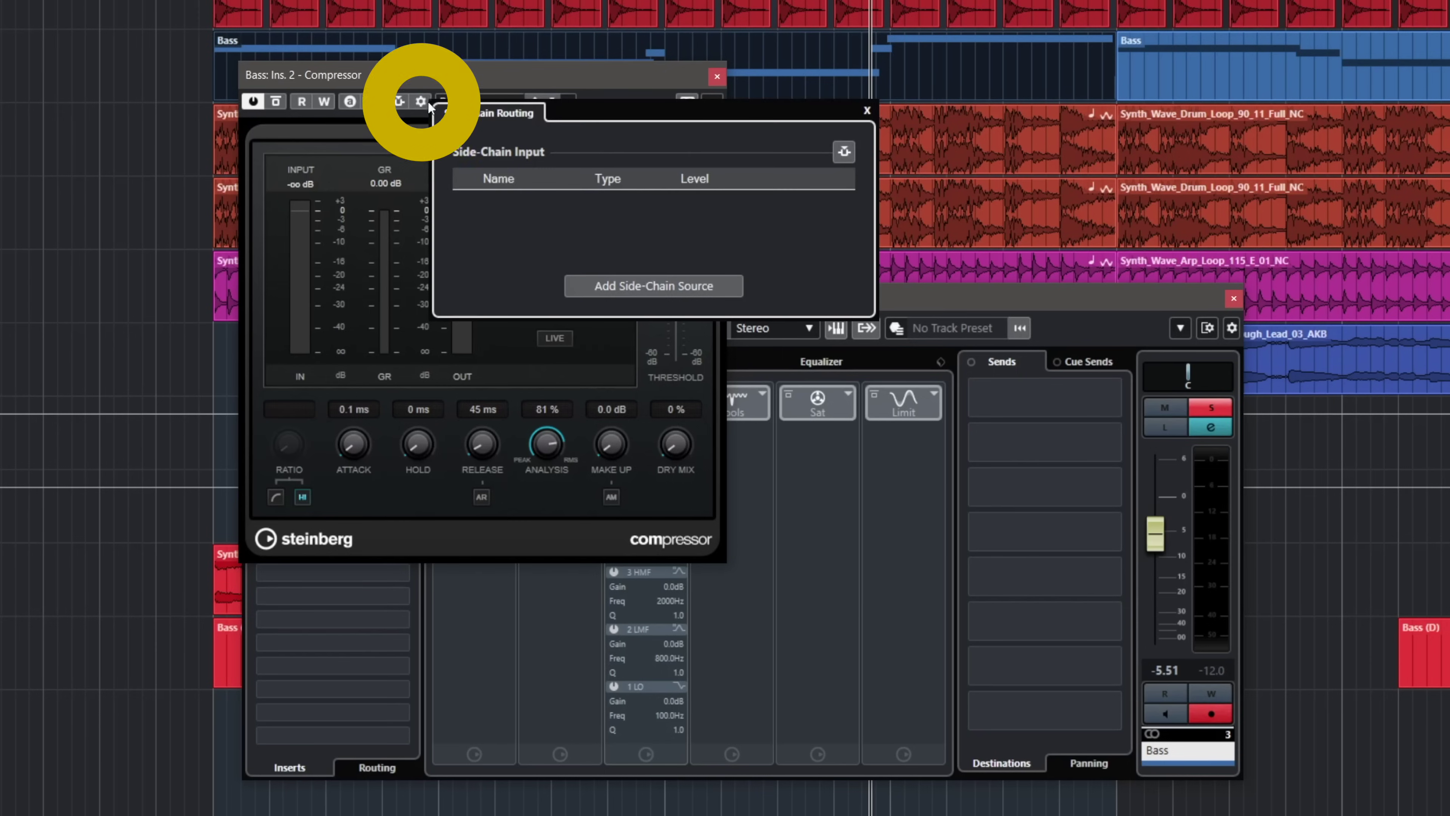
left_click(653, 284)
type("kick")
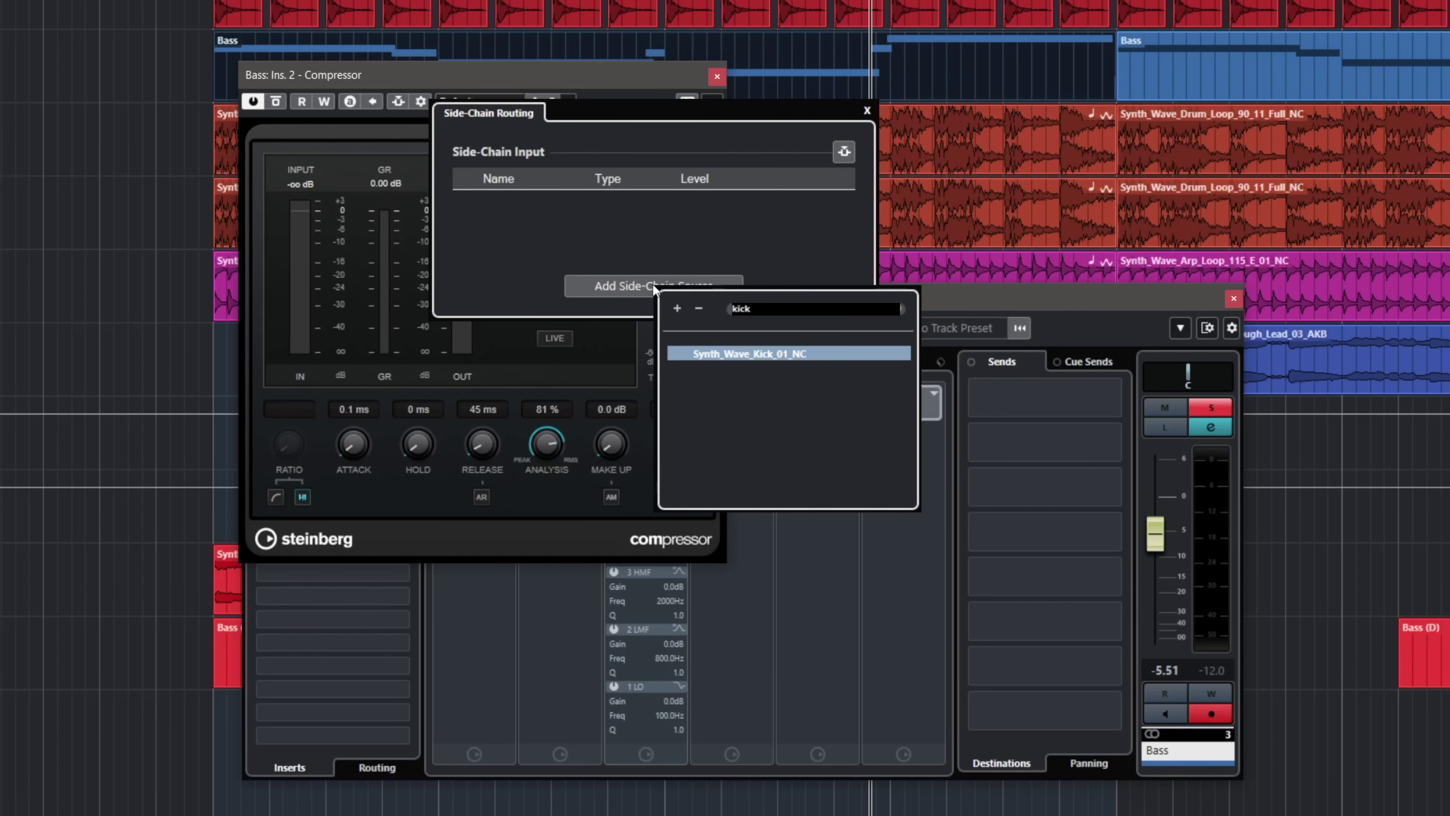
left_click(707, 354)
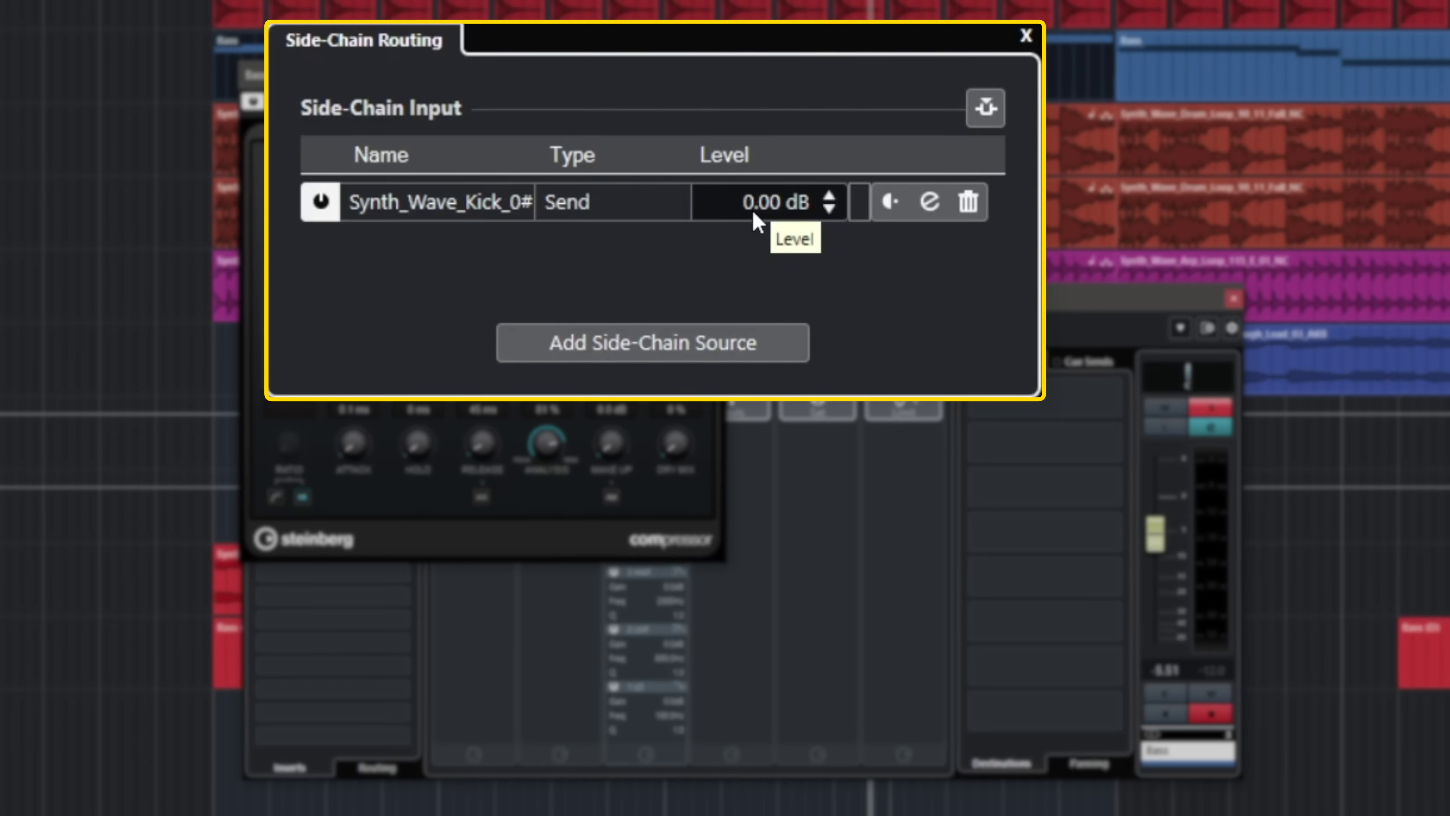
left_click(889, 203)
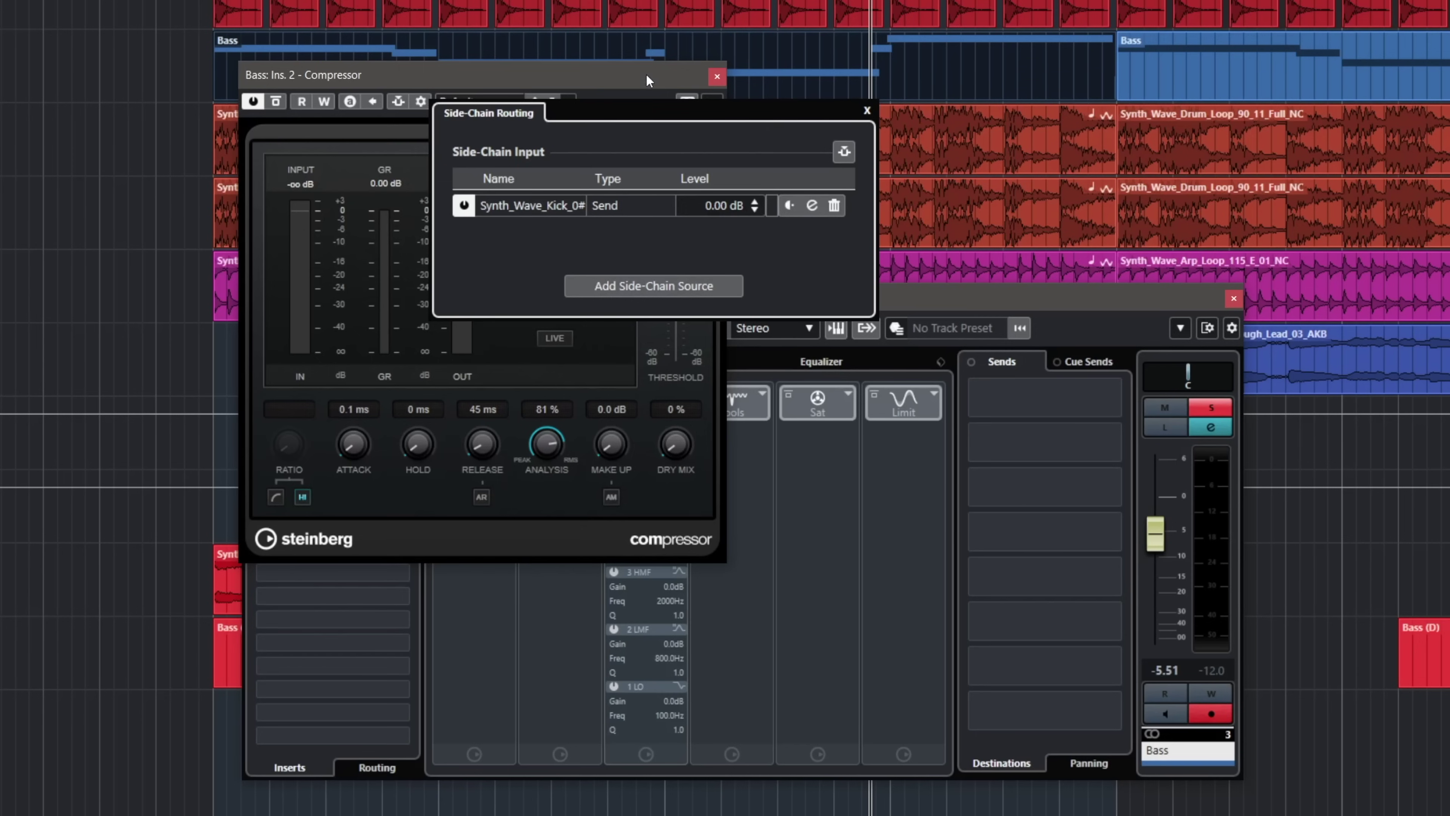
- Activate side-chaining on the Bass Compressor and play to hear the kick ducking
left_click(646, 73)
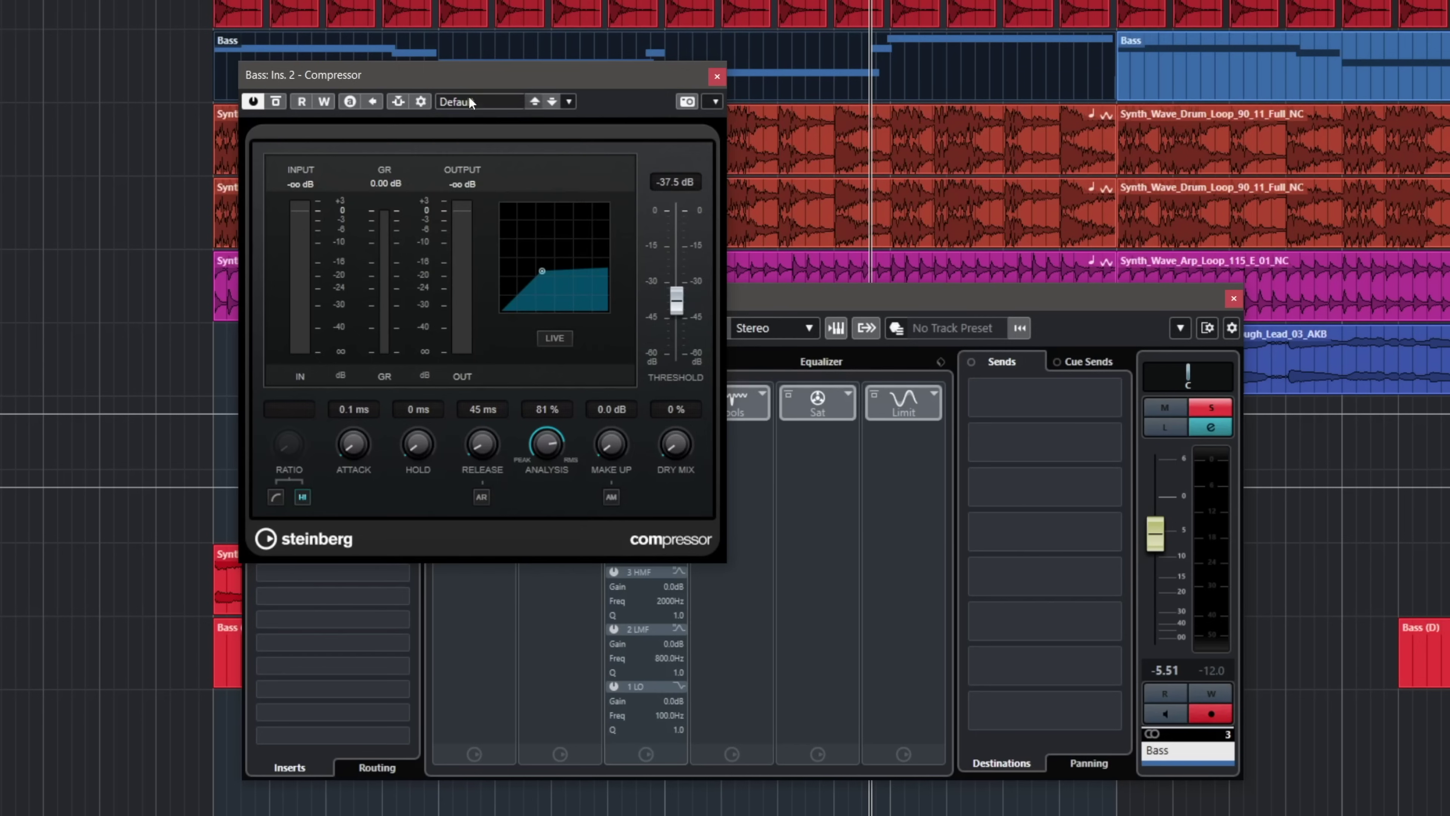
left_click(400, 100)
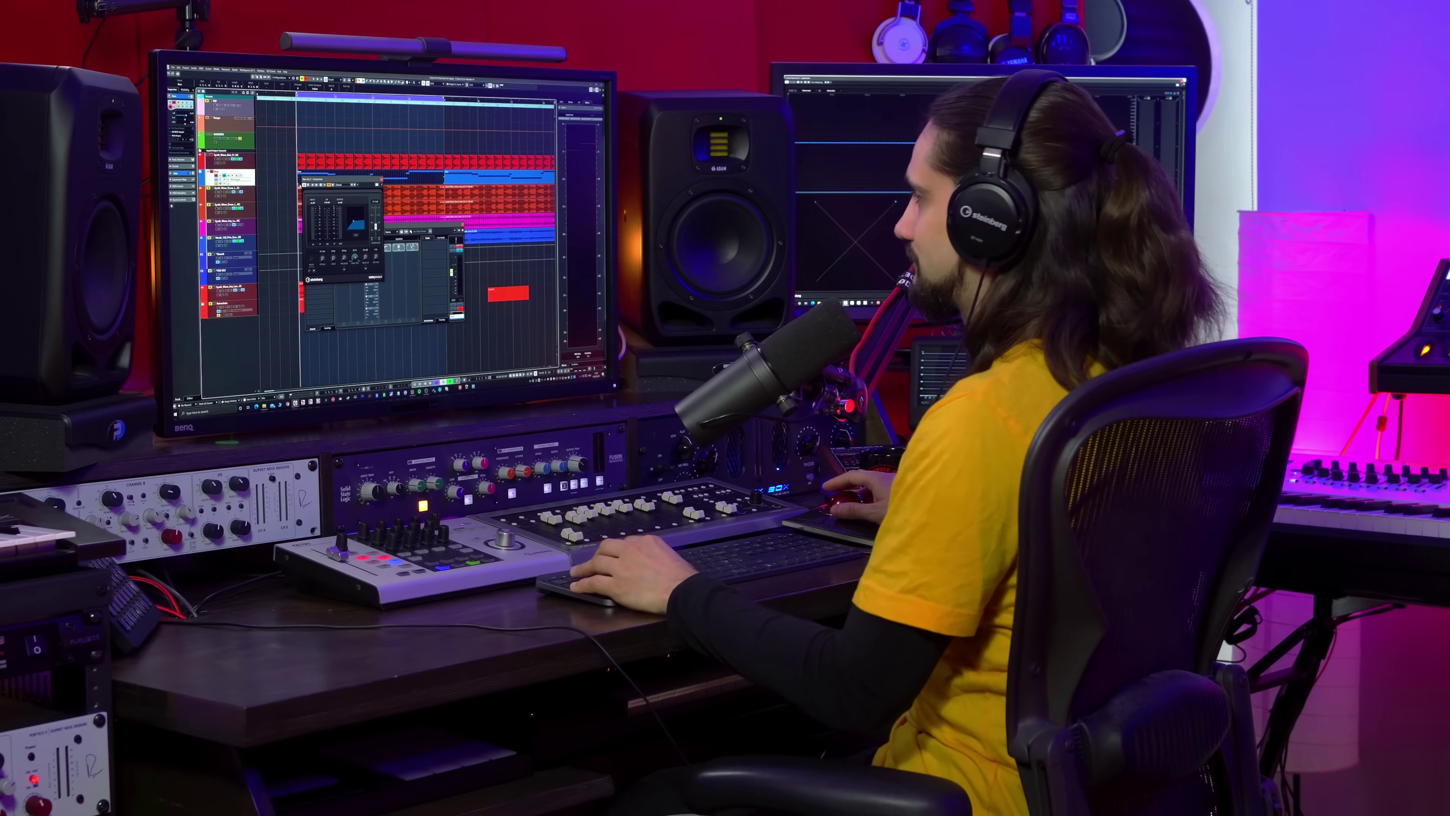
key("space")
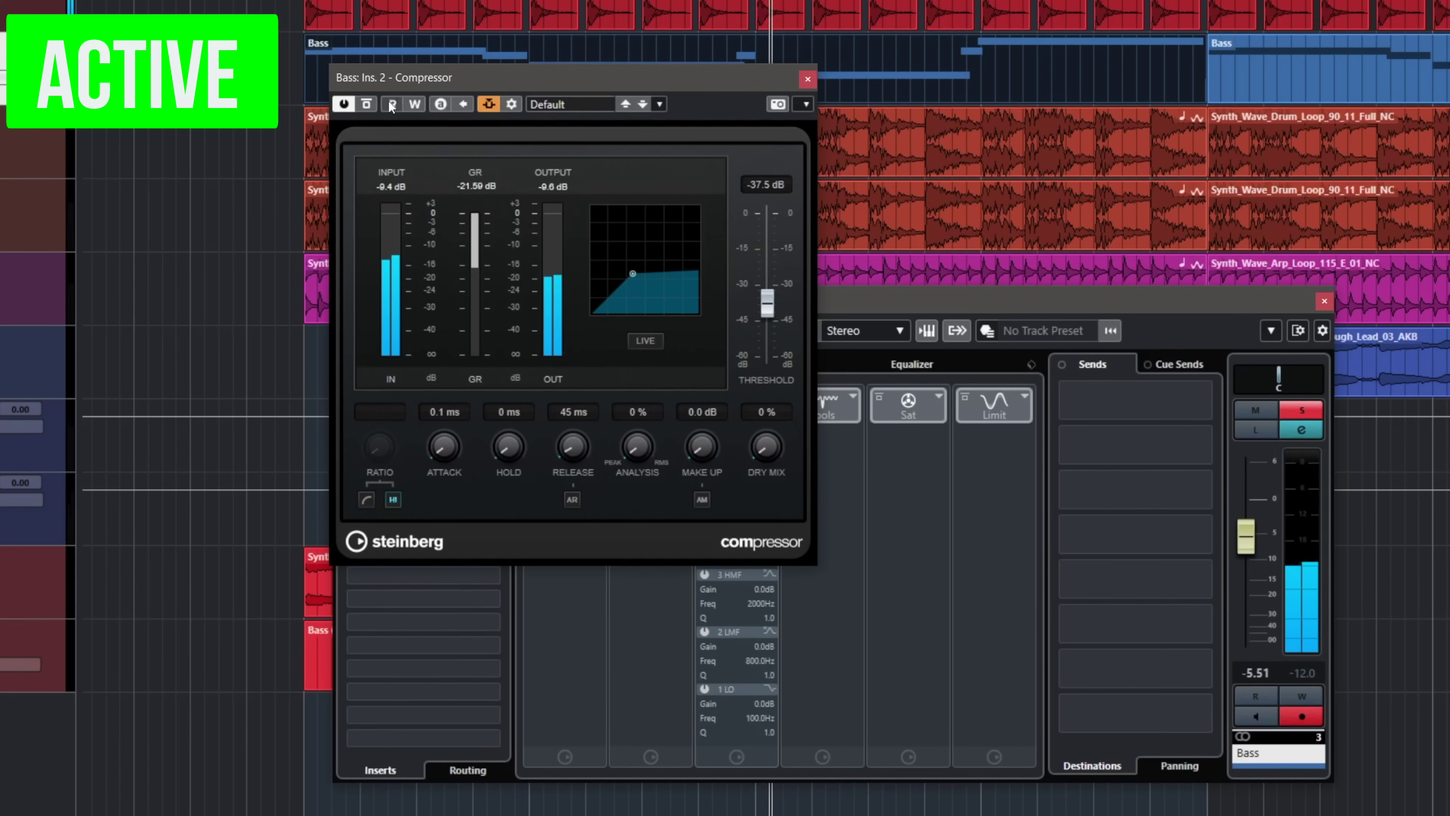
left_click(369, 104)
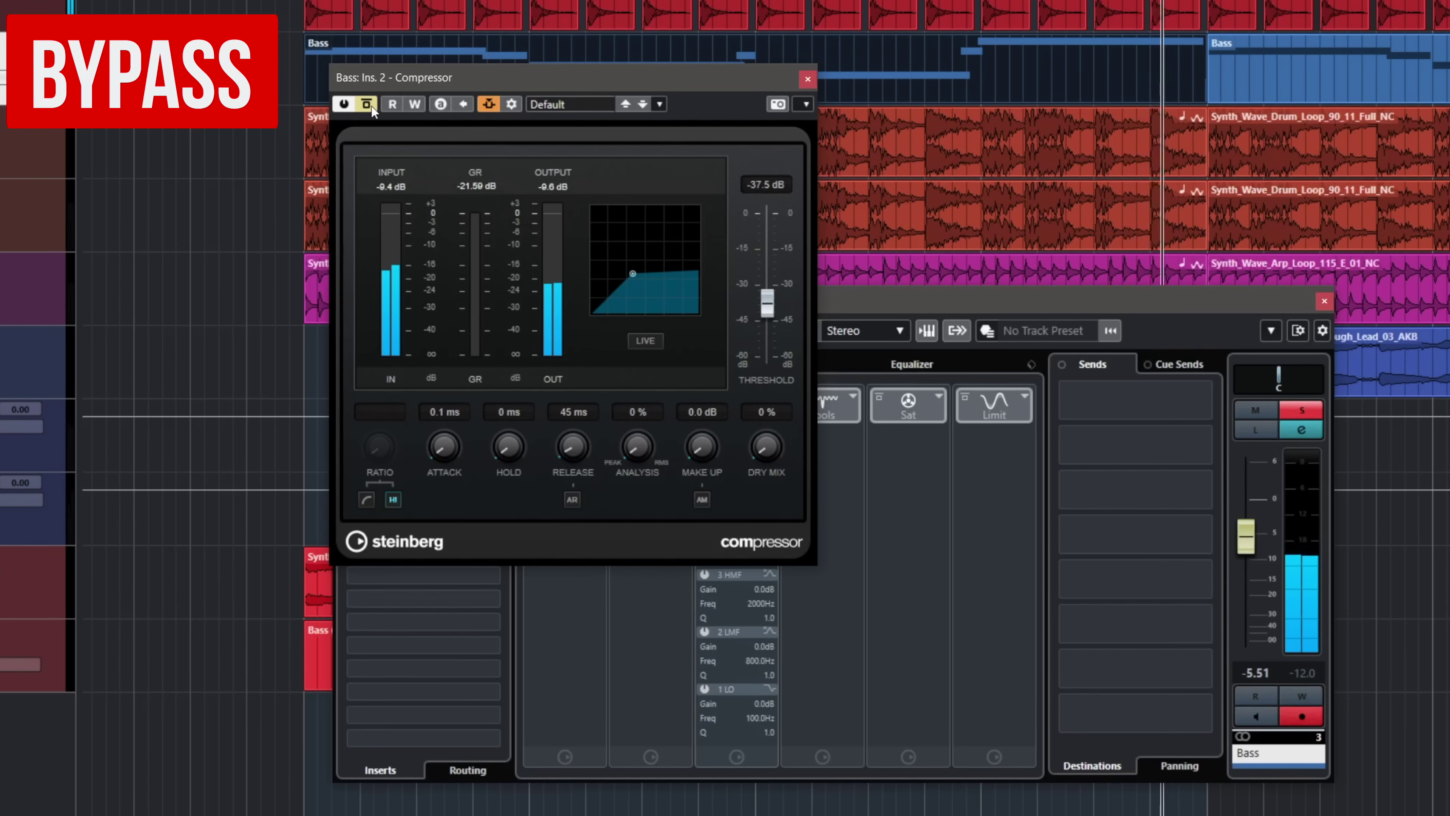
left_click(369, 104)
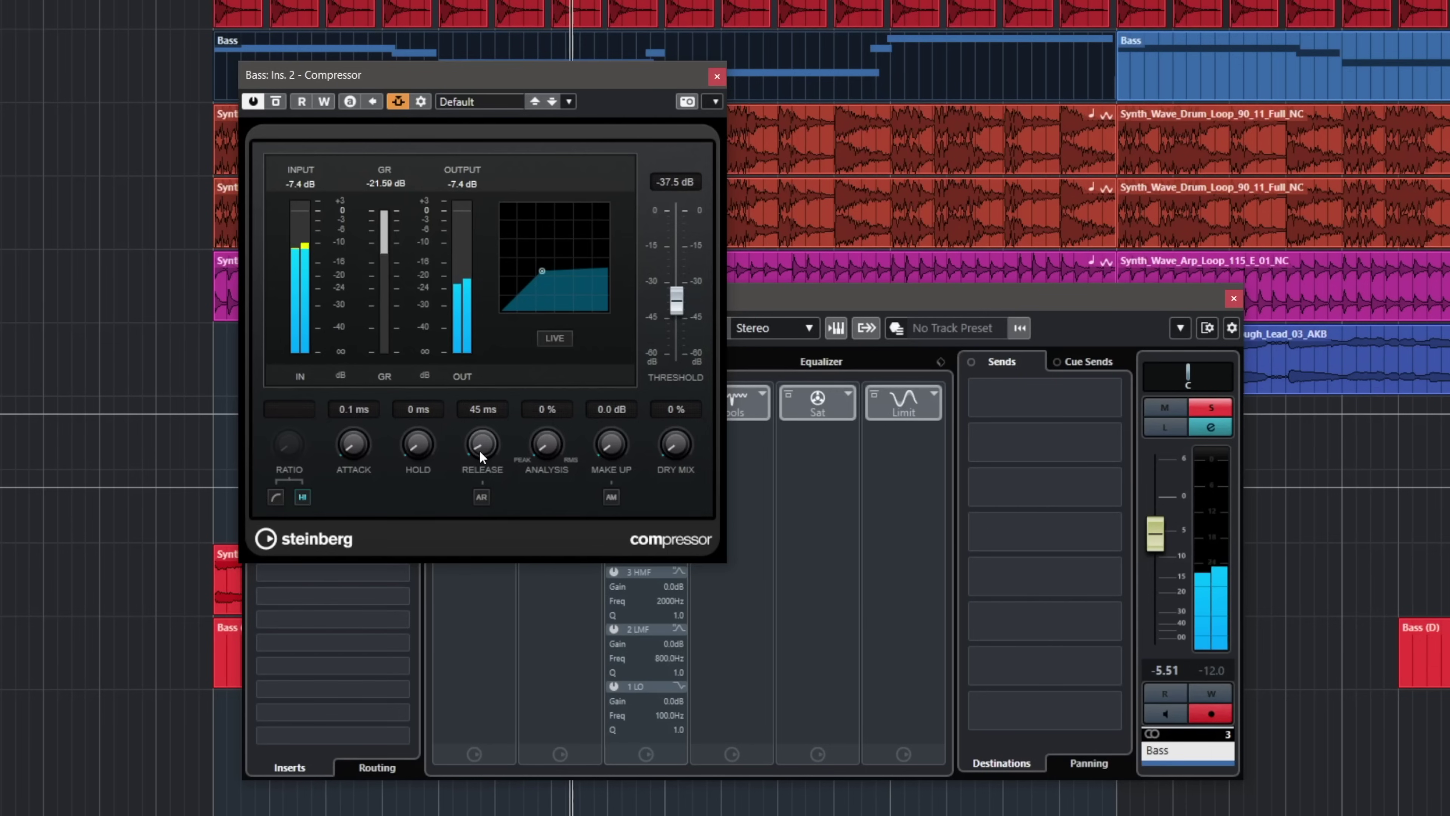
- Shorten the Bass Compressor's Release knob to 69 ms
left_click_drag(488, 440, 486, 449)
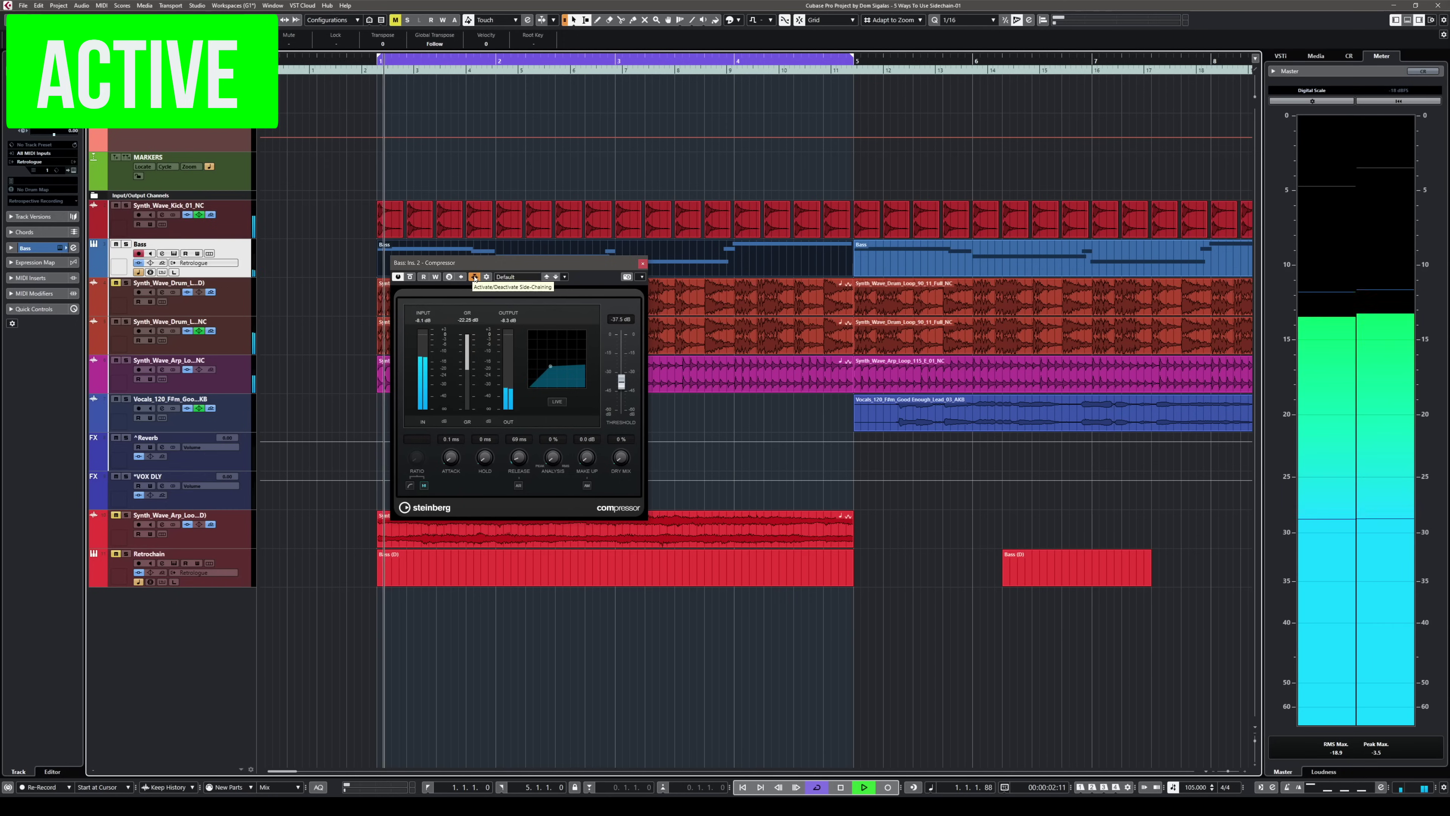
left_click(412, 278)
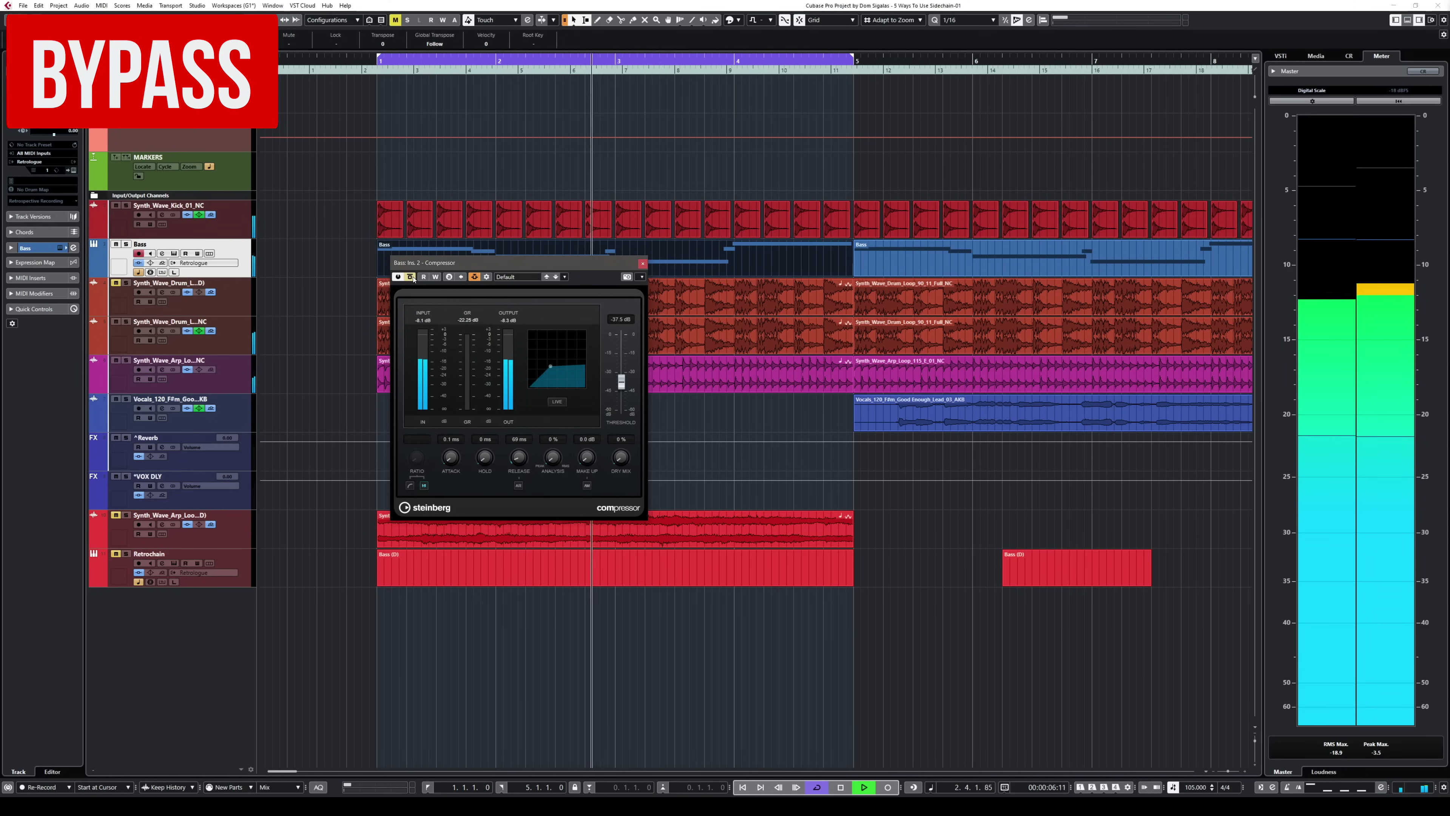
left_click(411, 277)
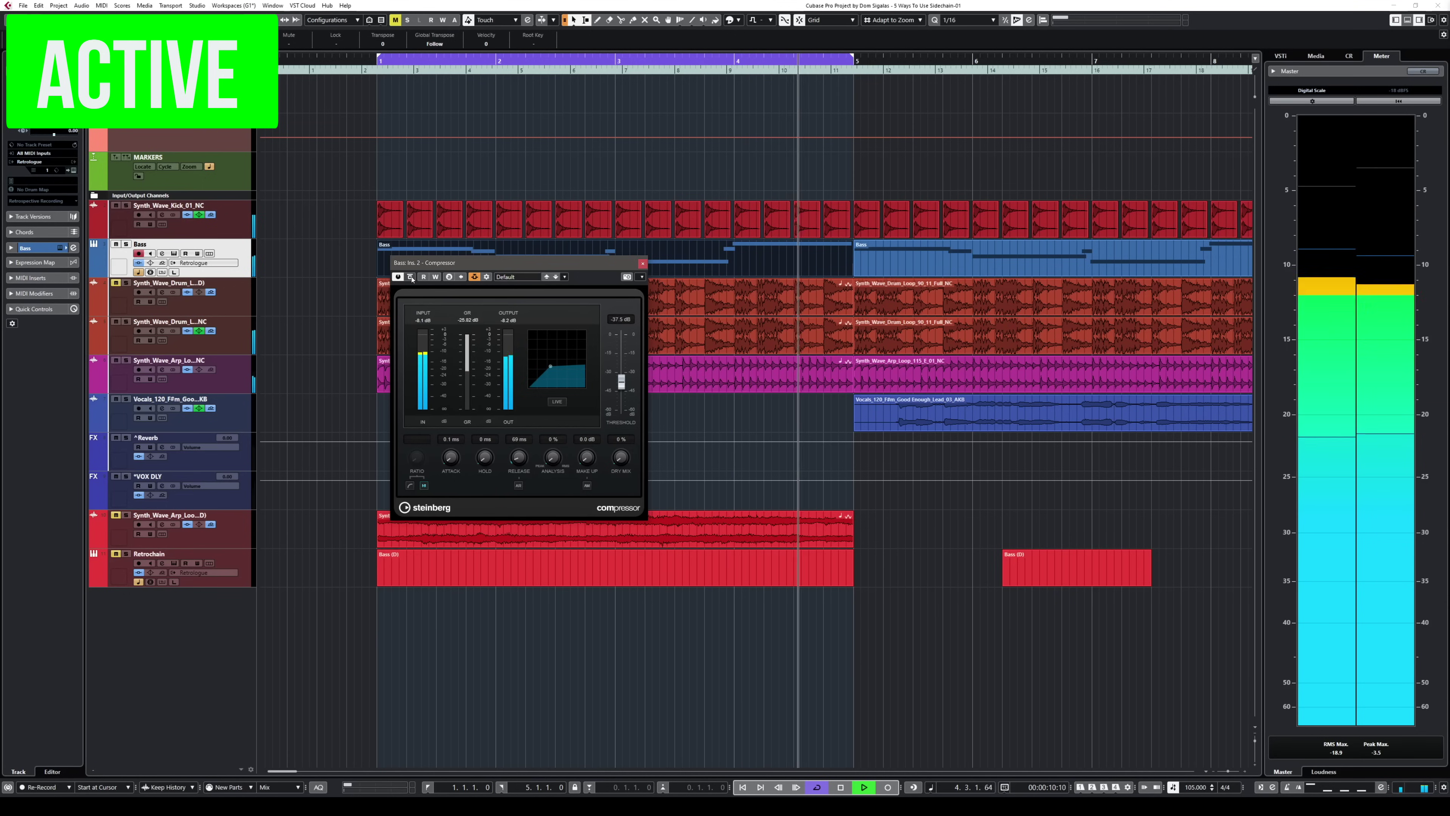
left_click(411, 277)
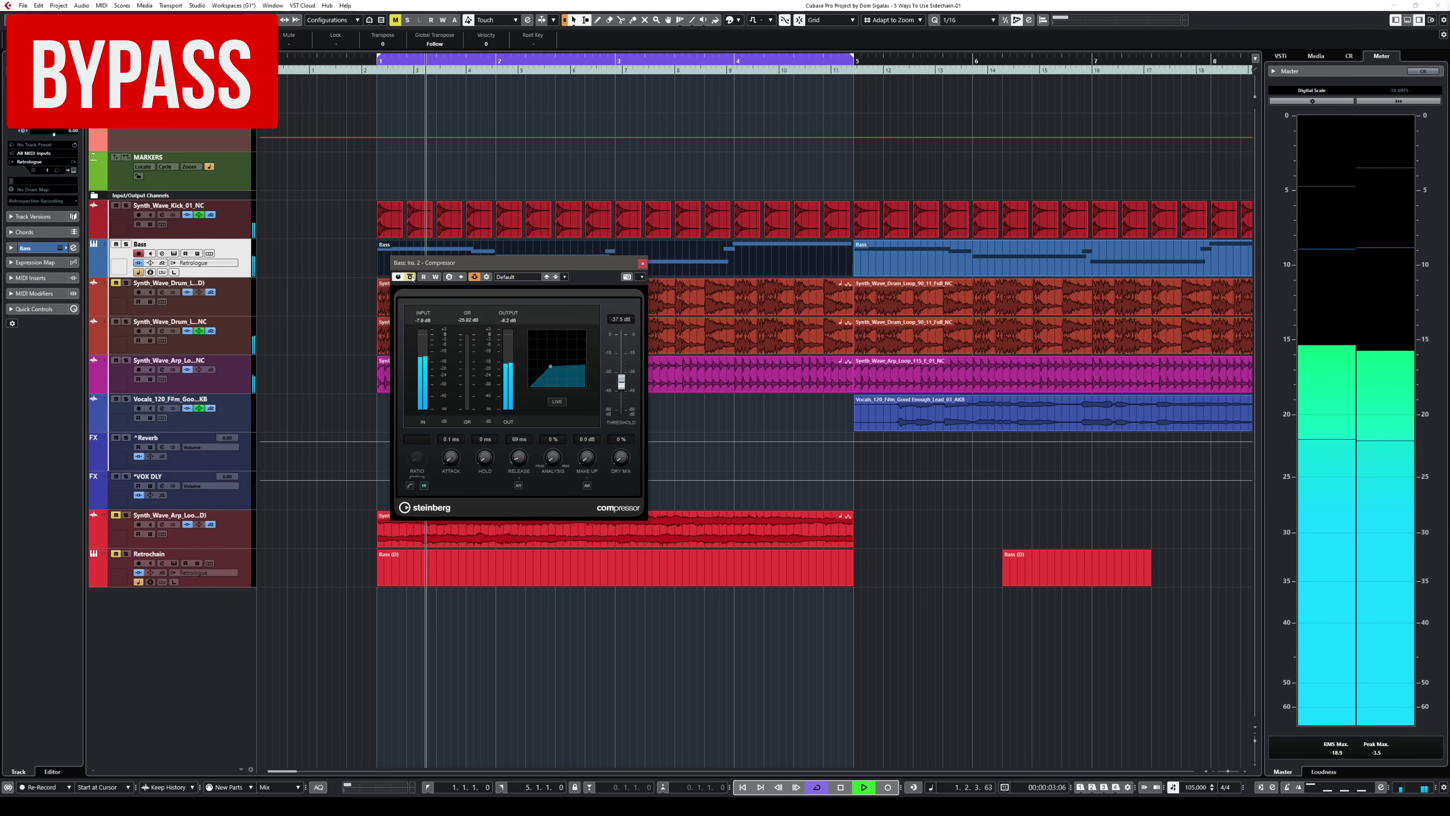
left_click(412, 277)
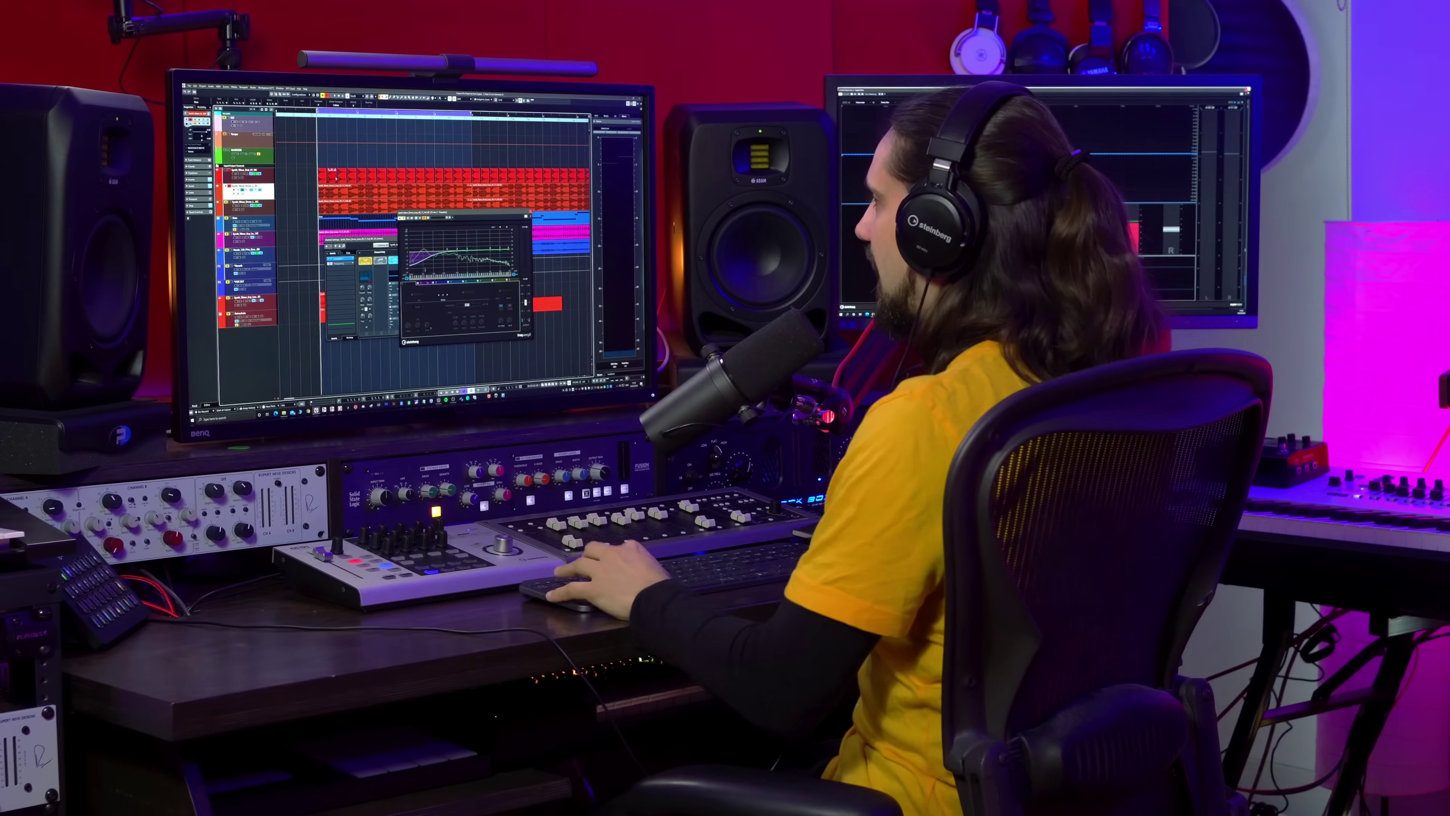
- Start the song playing
key("space")
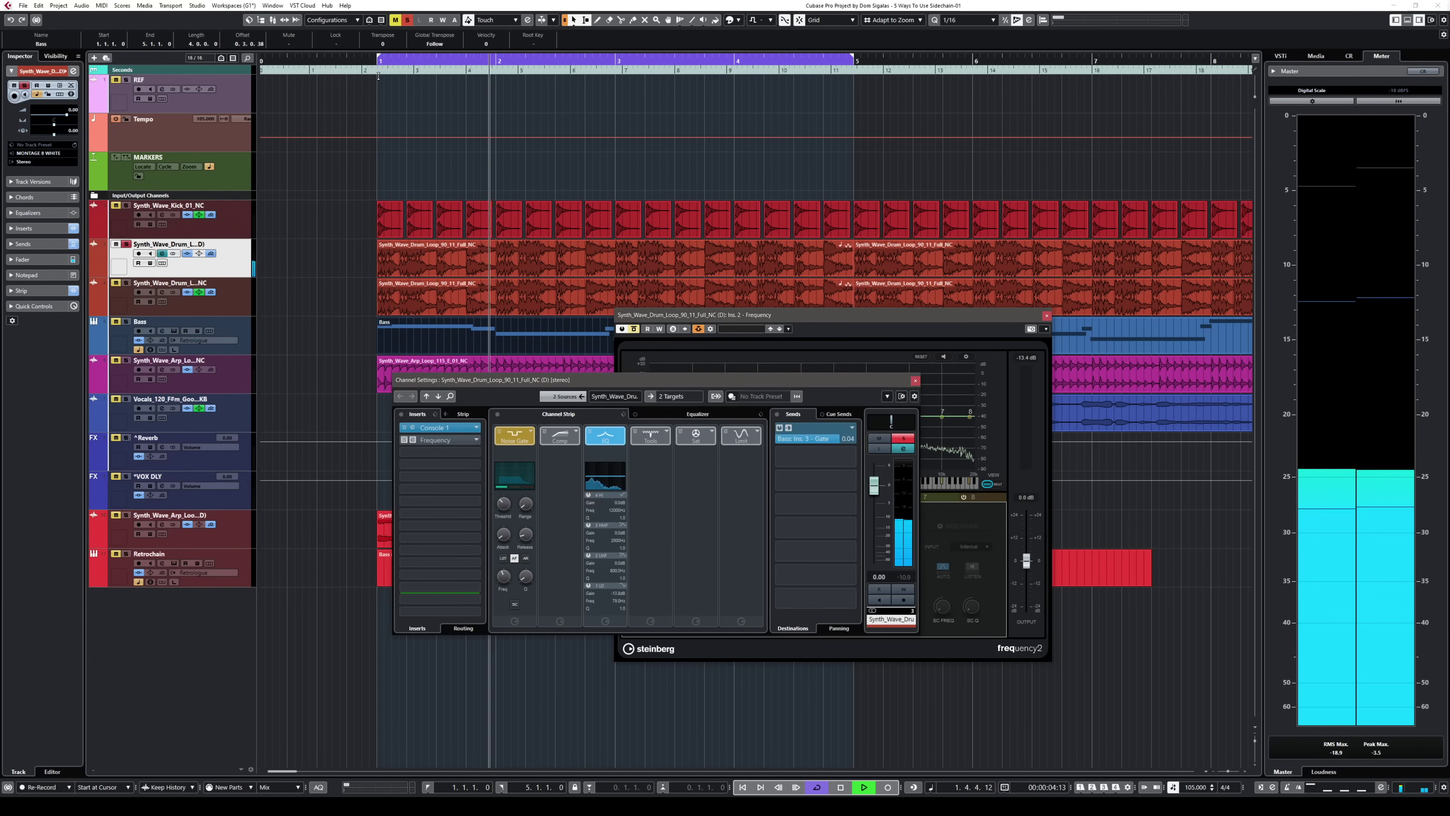
- Expand the Equalizer section in the drum loop's Channel Settings
left_click(734, 413)
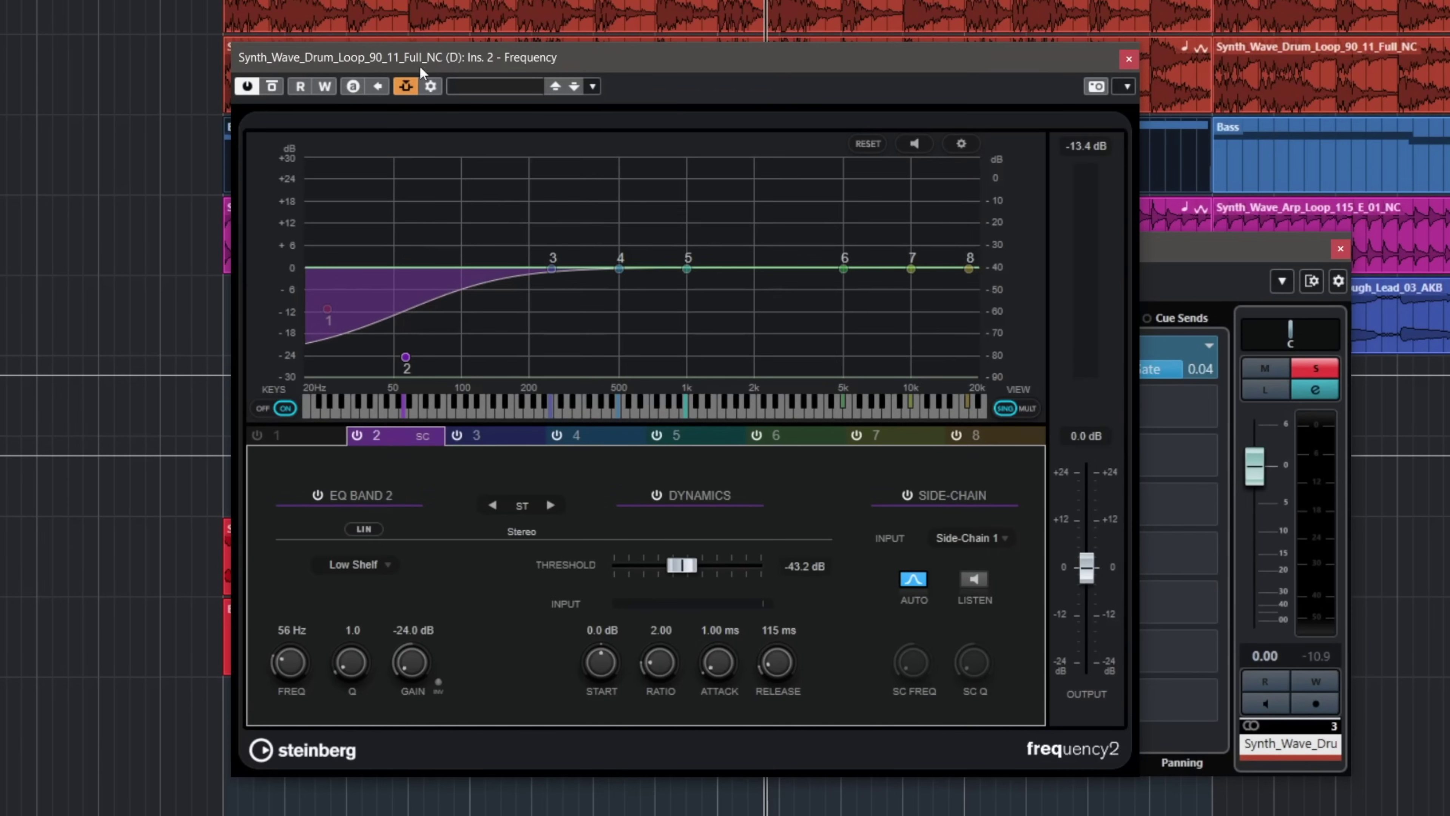
right_click(428, 83)
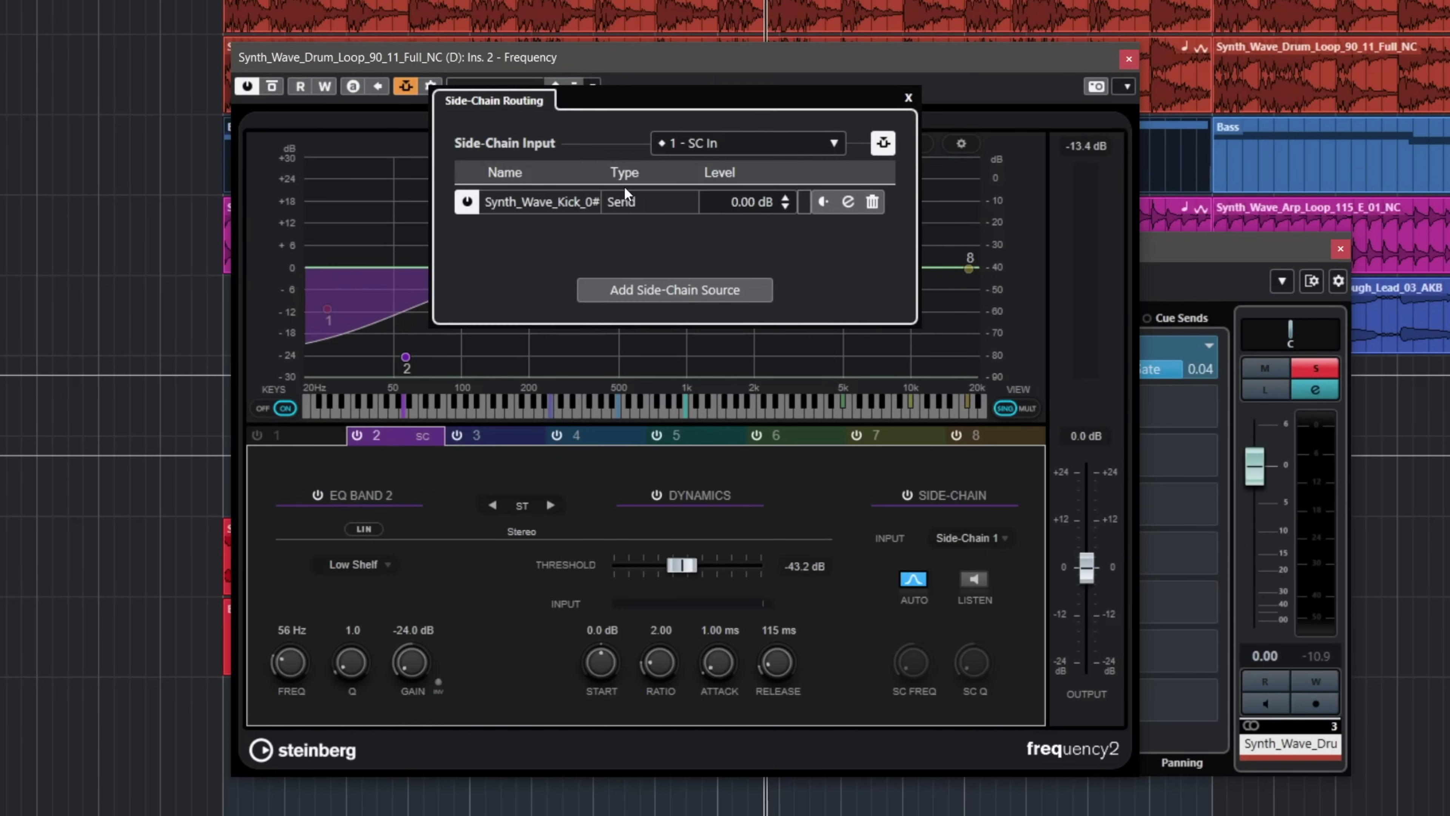
left_click(762, 144)
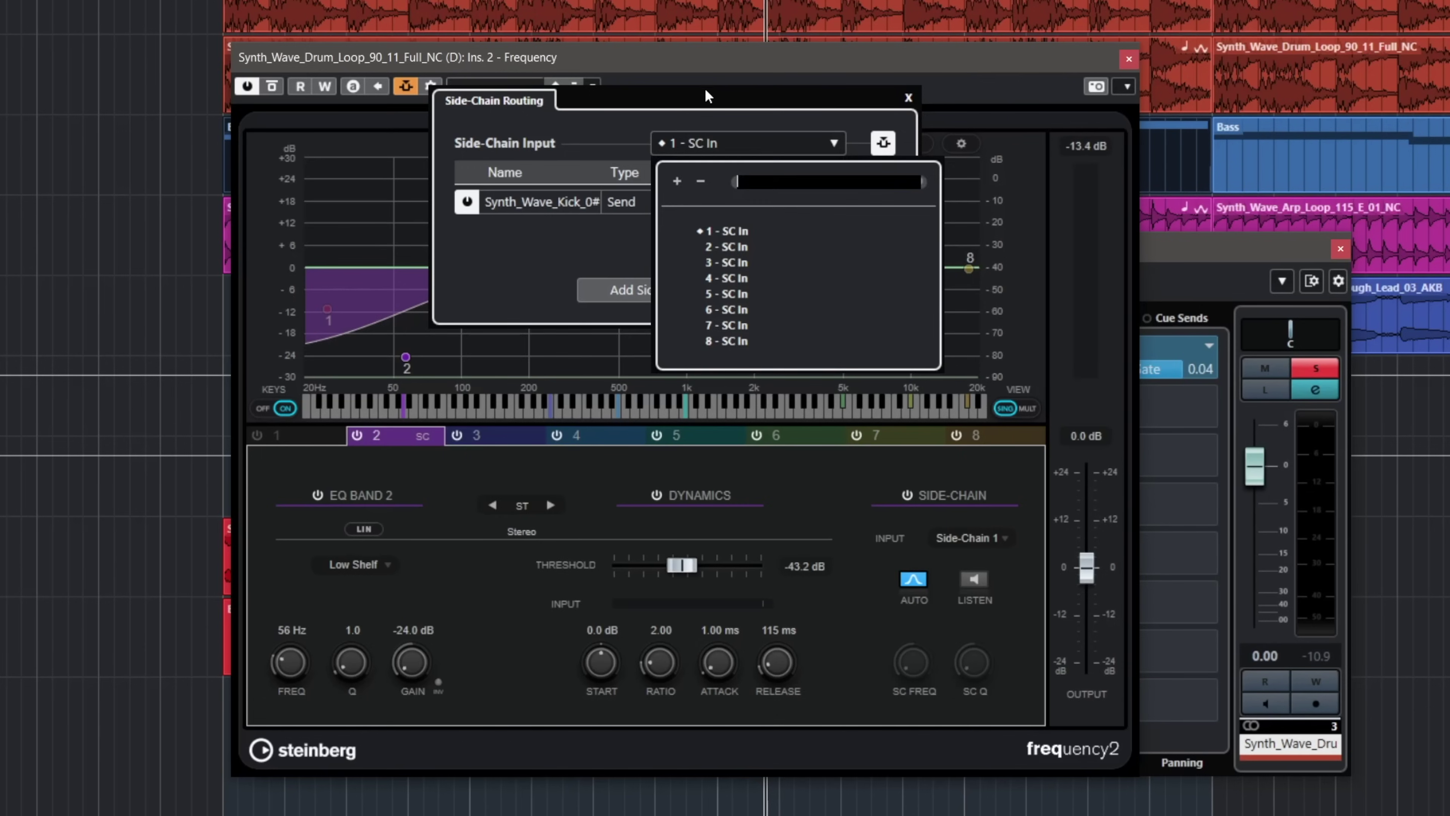
left_click(703, 93)
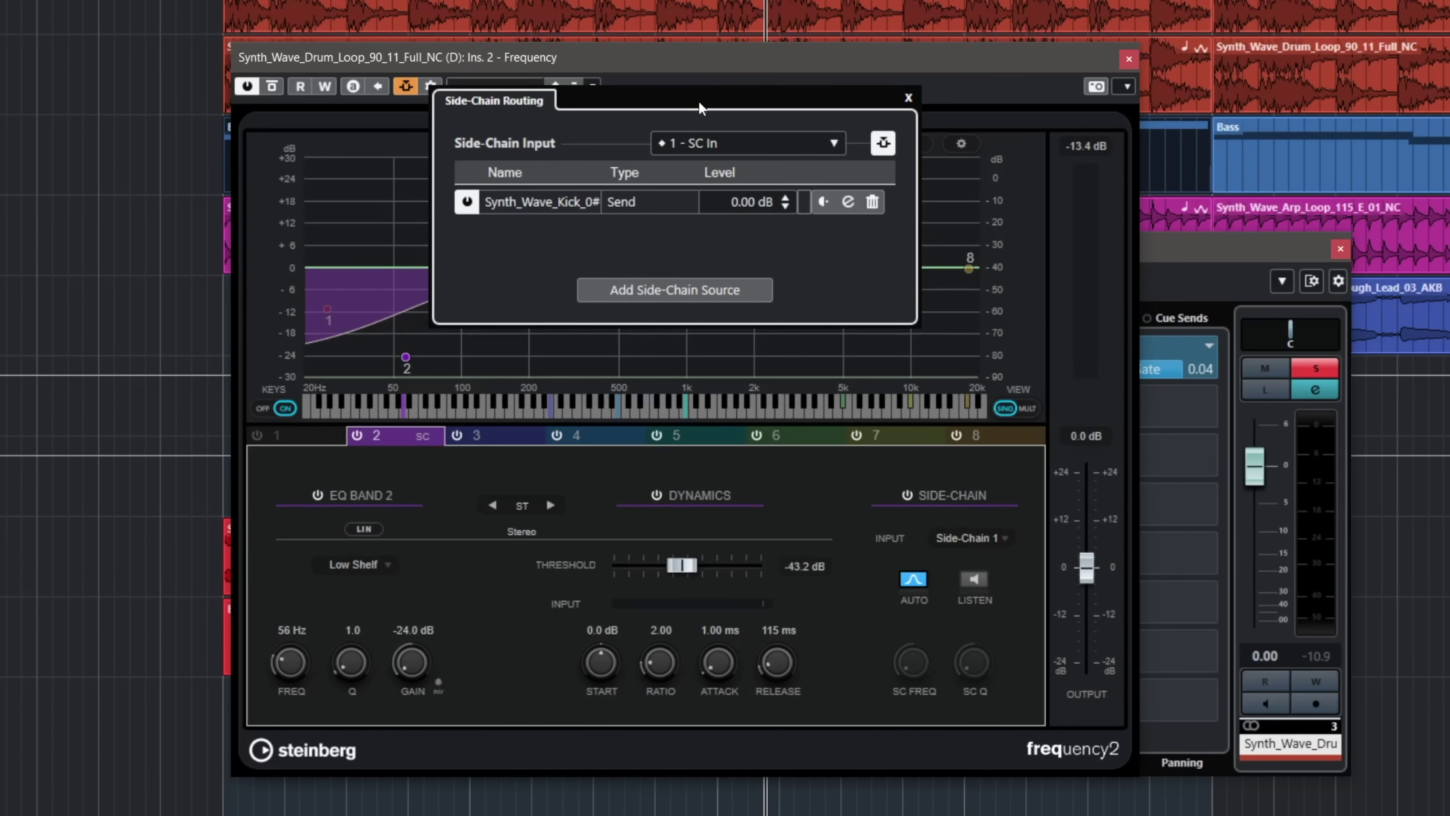
left_click(387, 330)
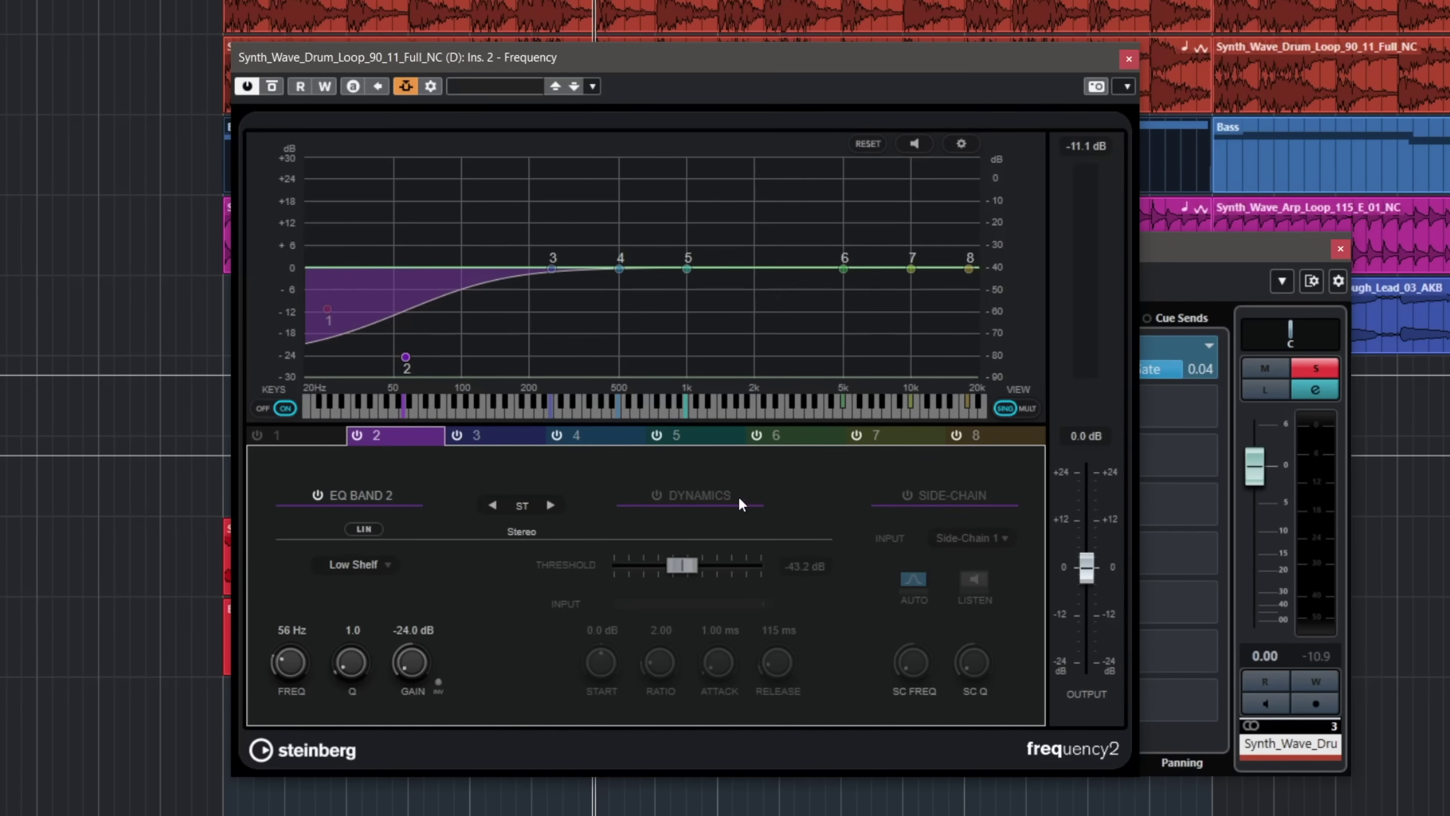
- Enable Dynamics and Side-Chain on Frequency 2 band 2, using Side-Chain 1 as trigger
left_click(654, 494)
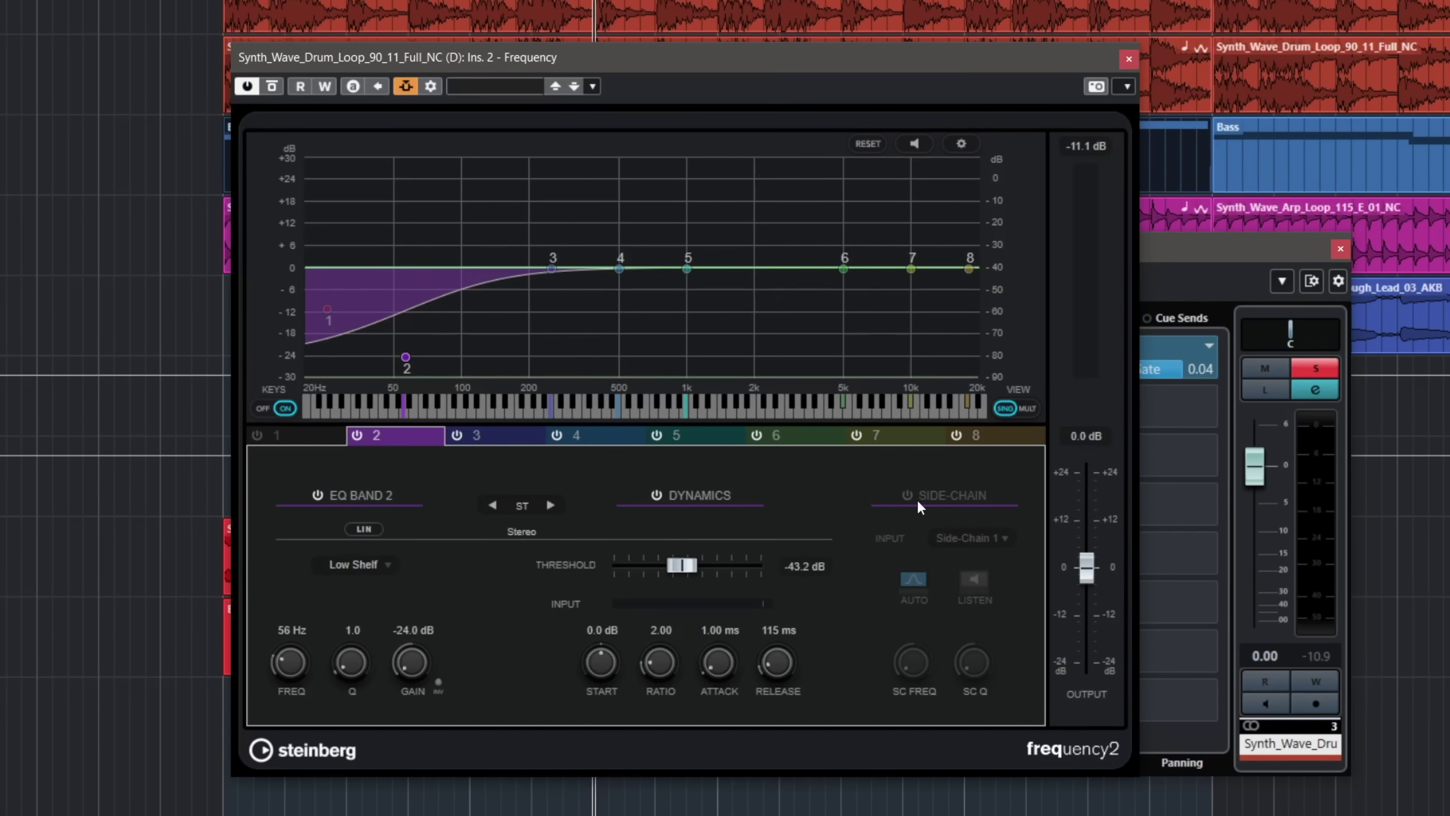
left_click(906, 493)
left_click(974, 543)
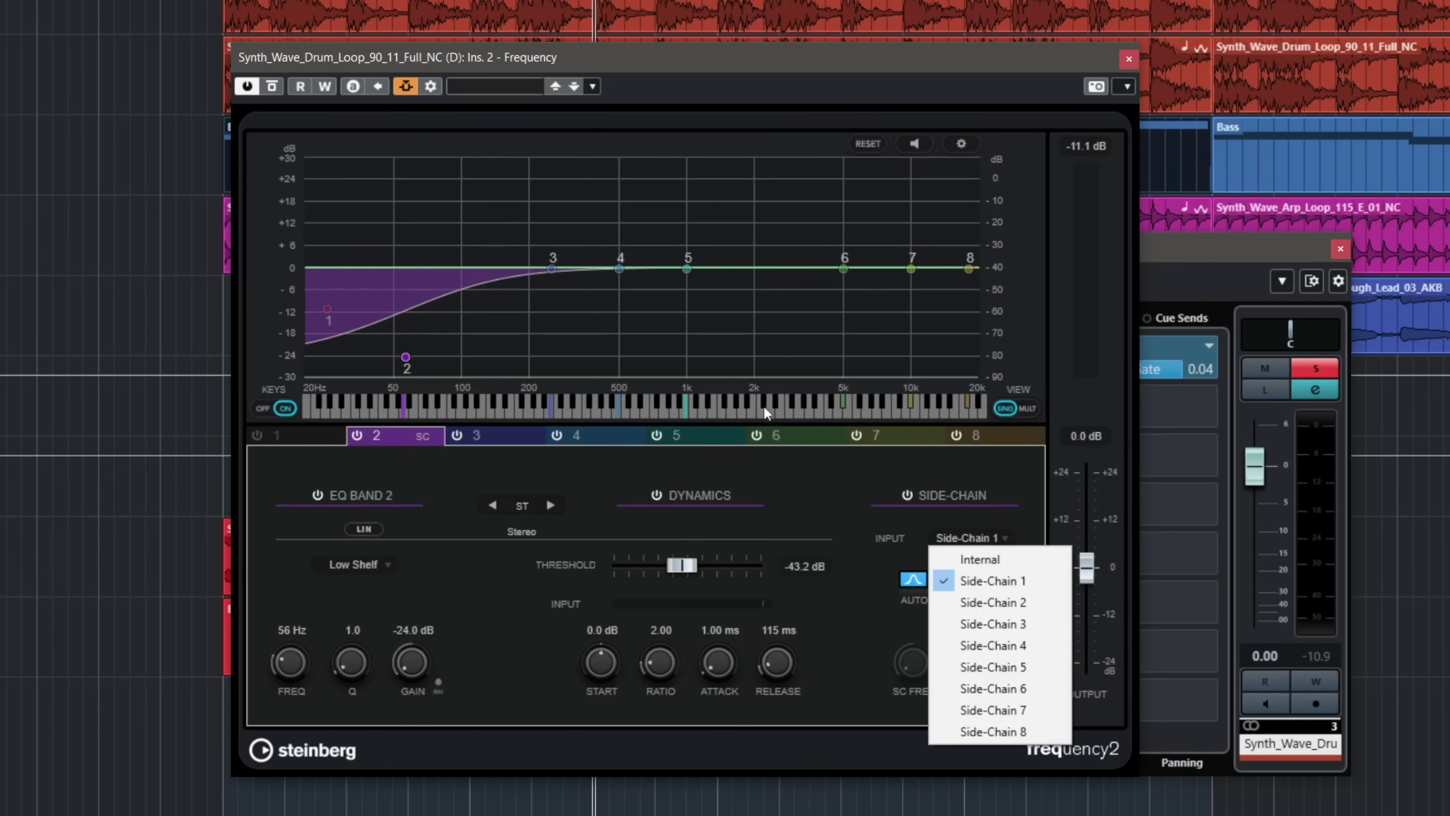
left_click(544, 529)
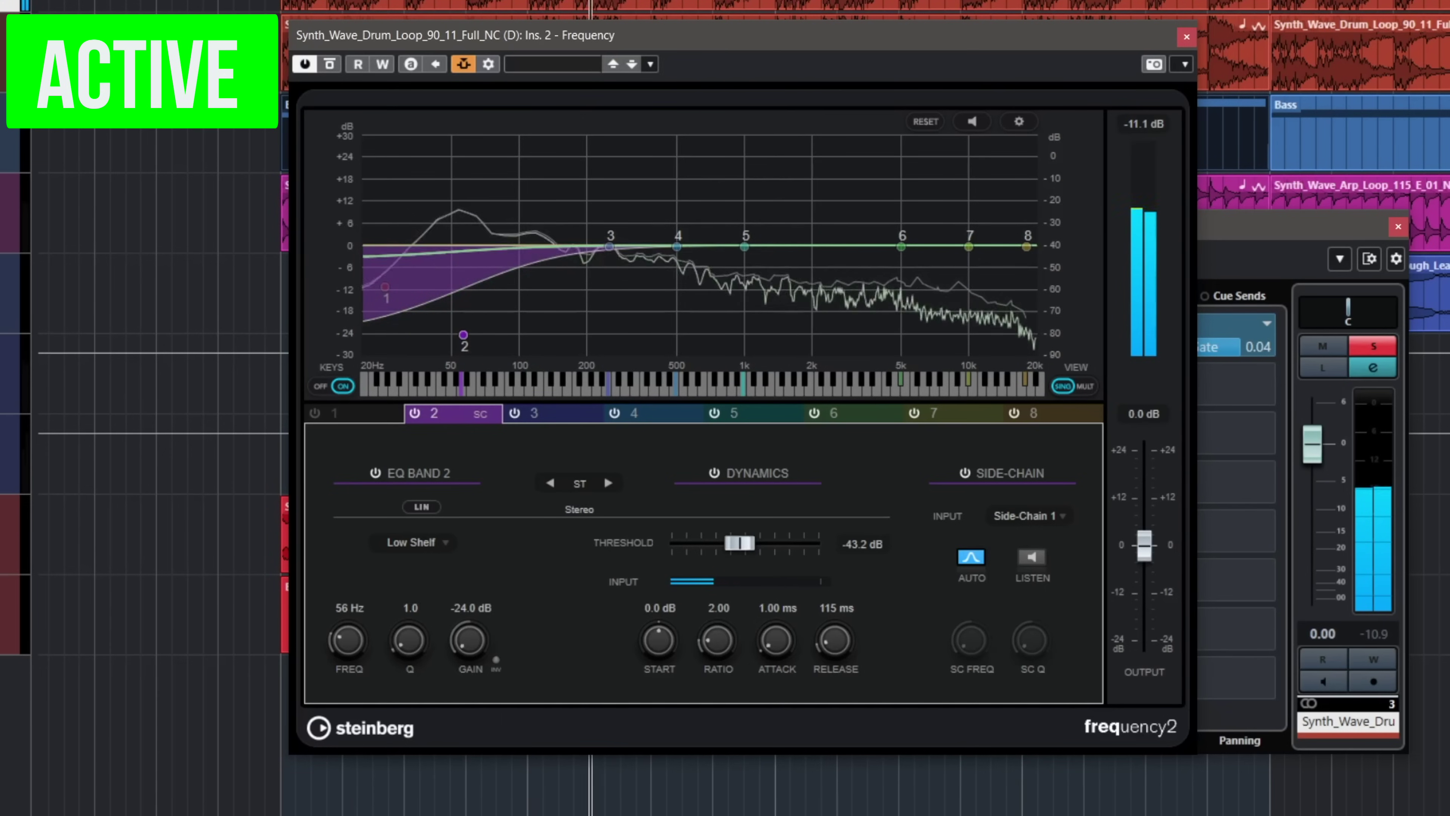
left_click(331, 65)
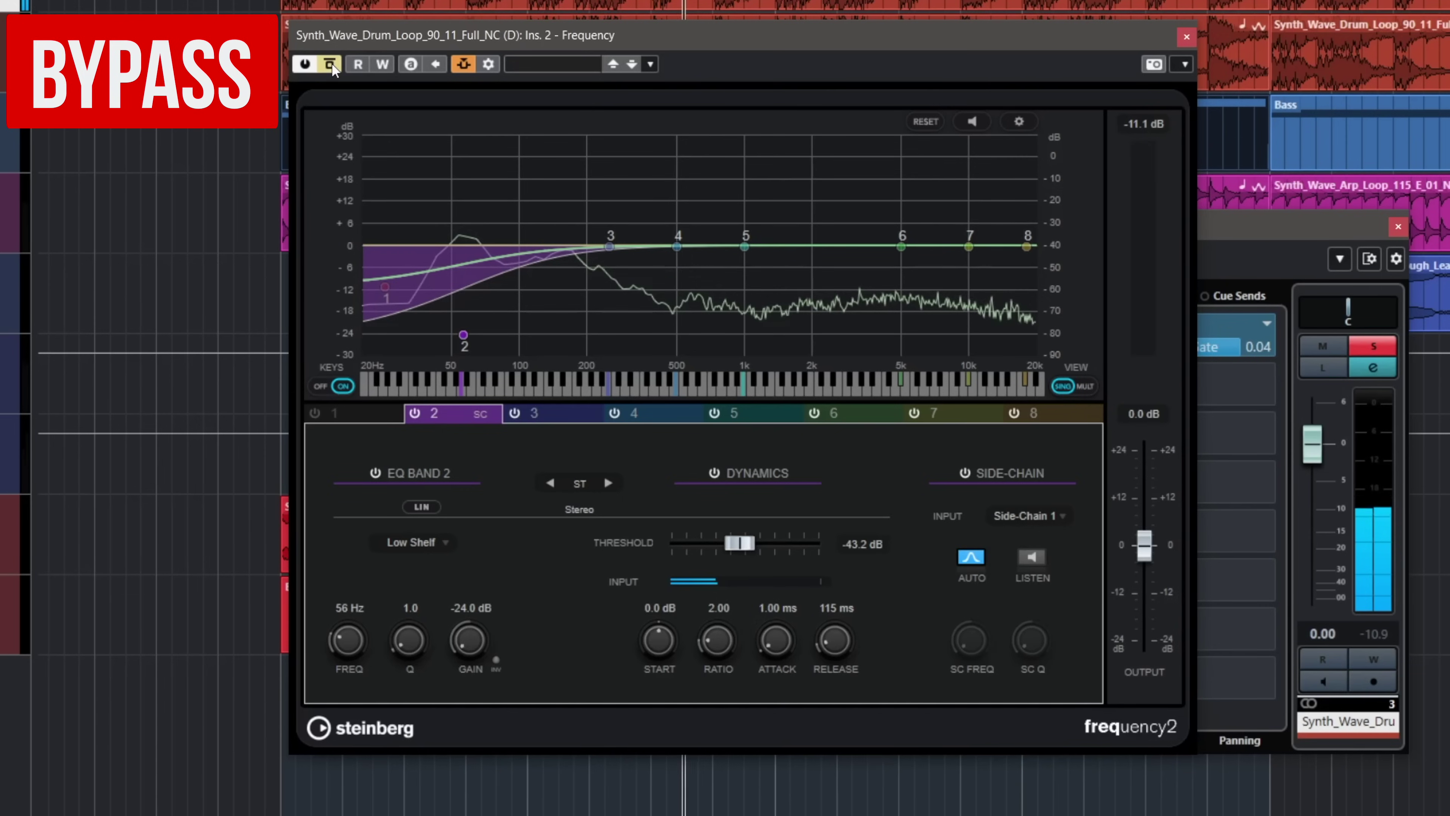
left_click(330, 63)
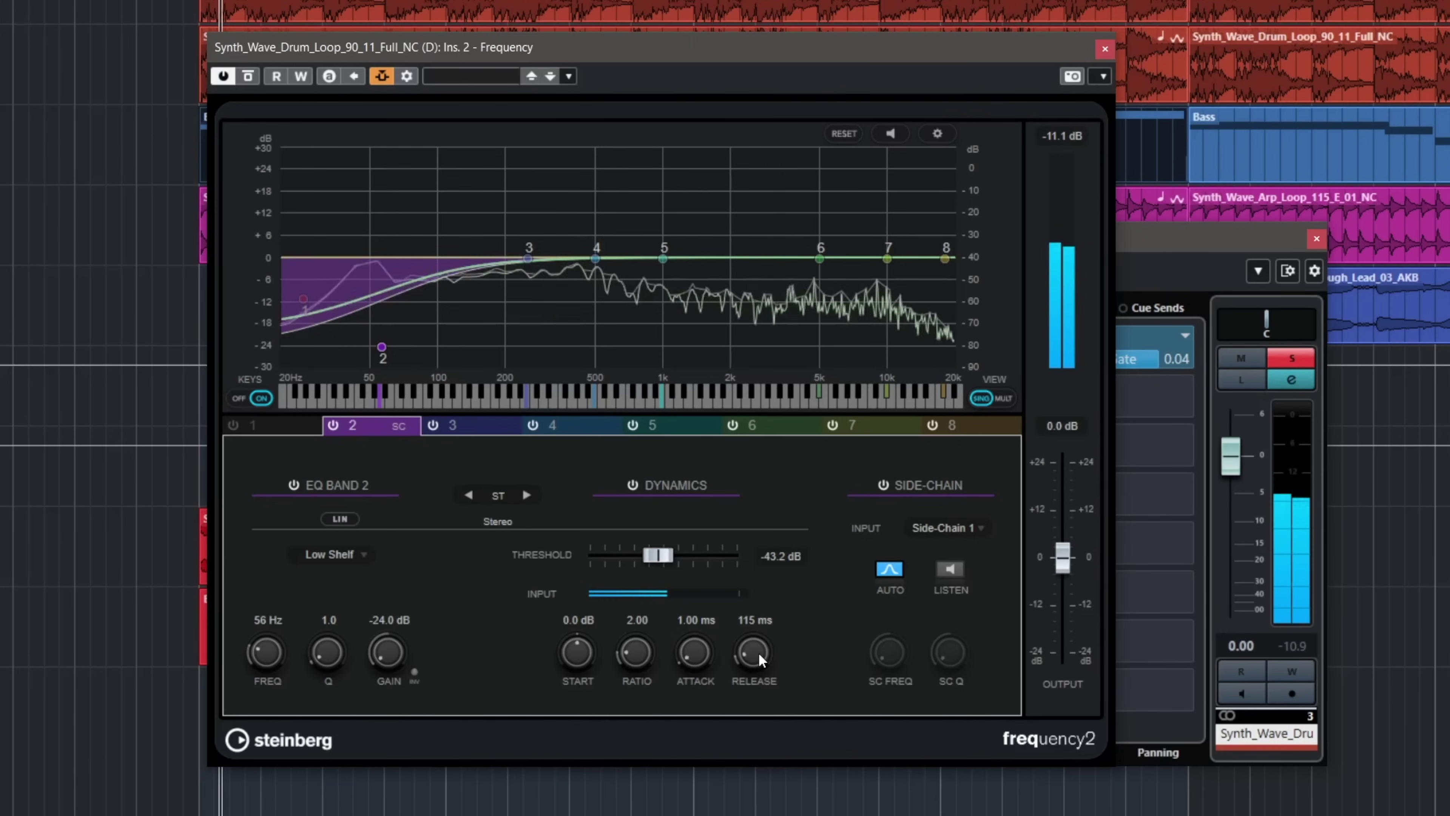
- Increase band 2's dynamics release from 115 ms to 135 ms
left_click_drag(758, 653, 762, 655)
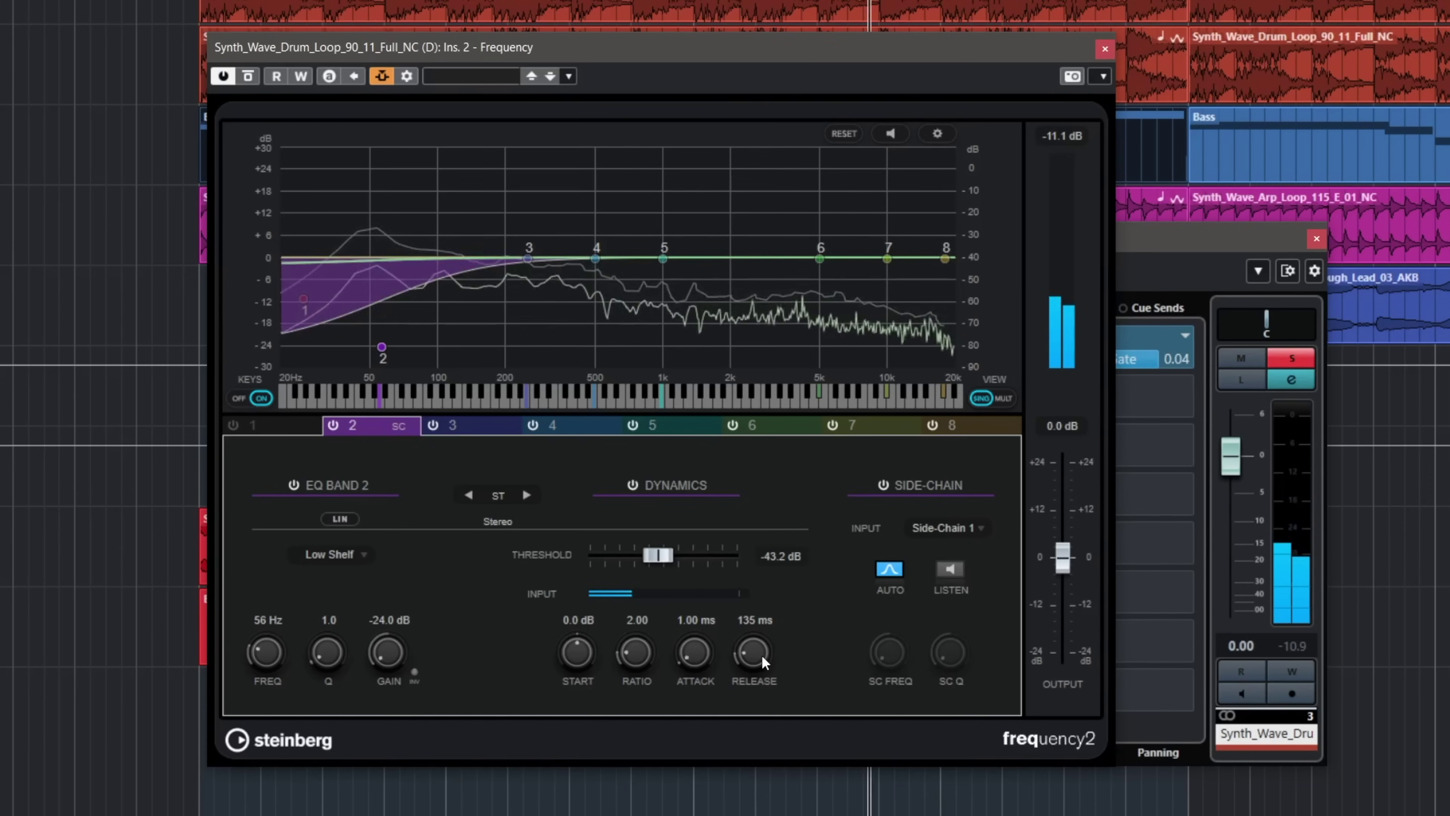